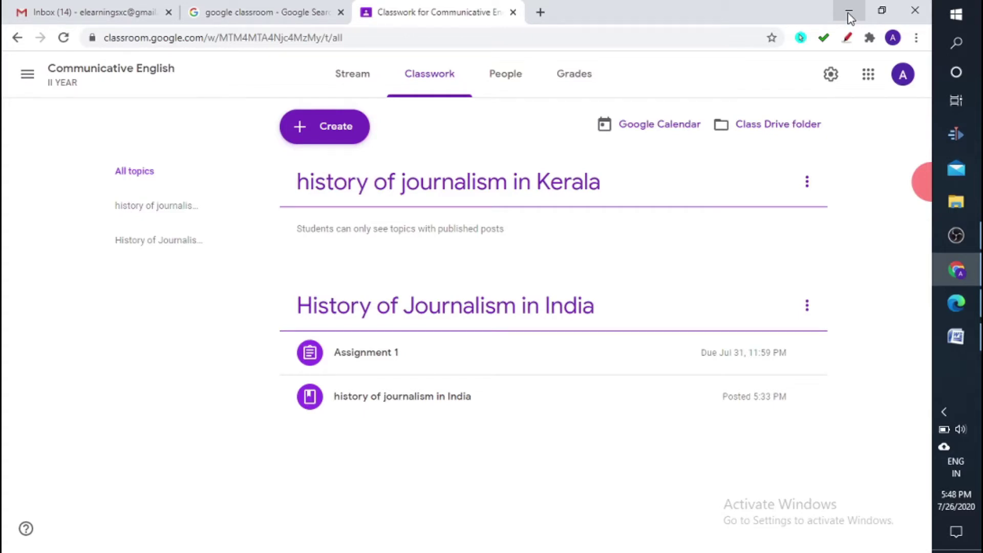
Step: Create a quiz assignment titled "Quiz 1" in the Communicative English classwork
left_click(571, 82)
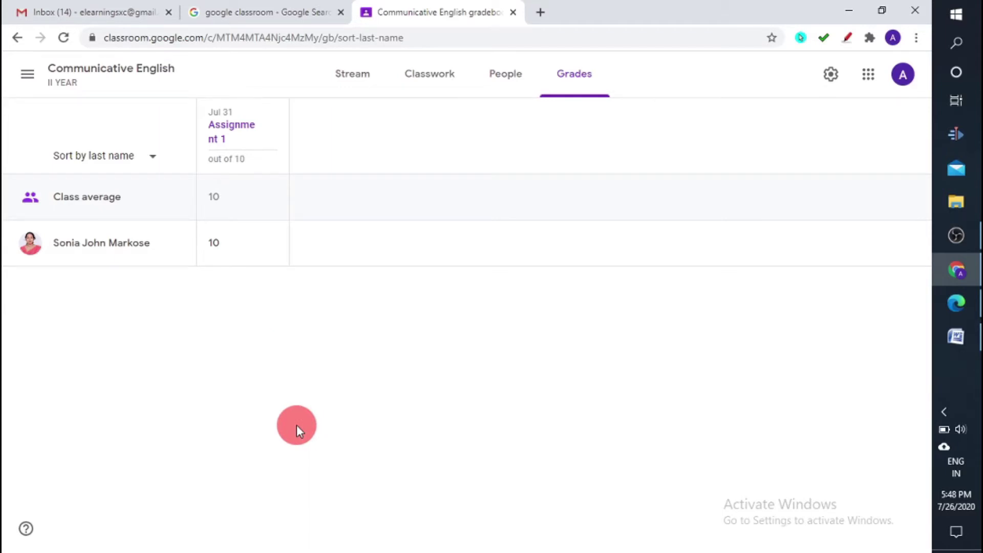
left_click(438, 77)
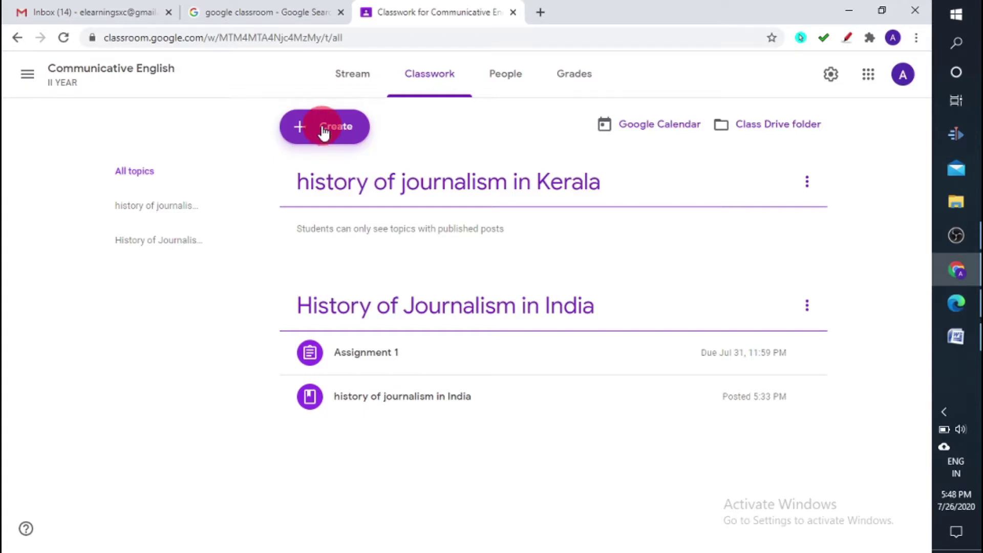
left_click(324, 131)
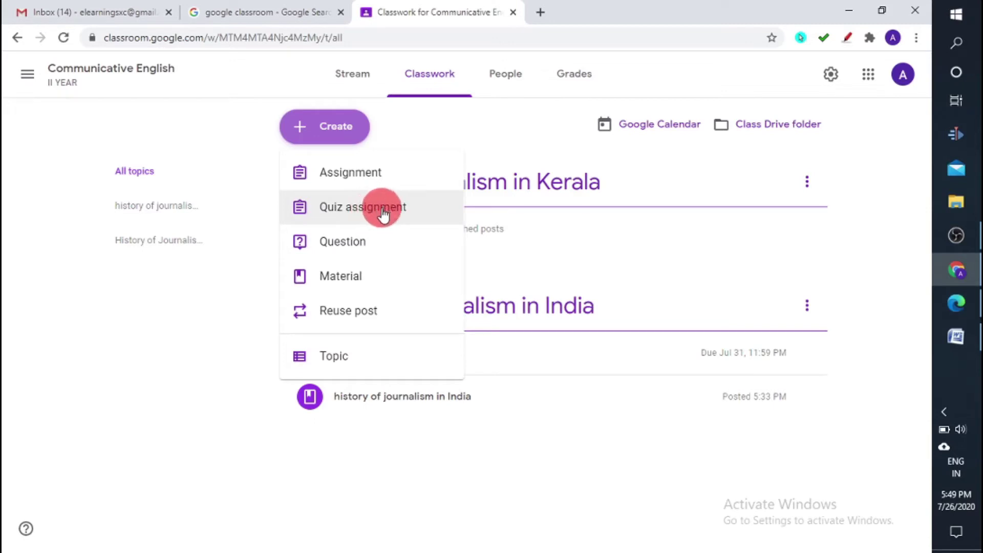
left_click(367, 207)
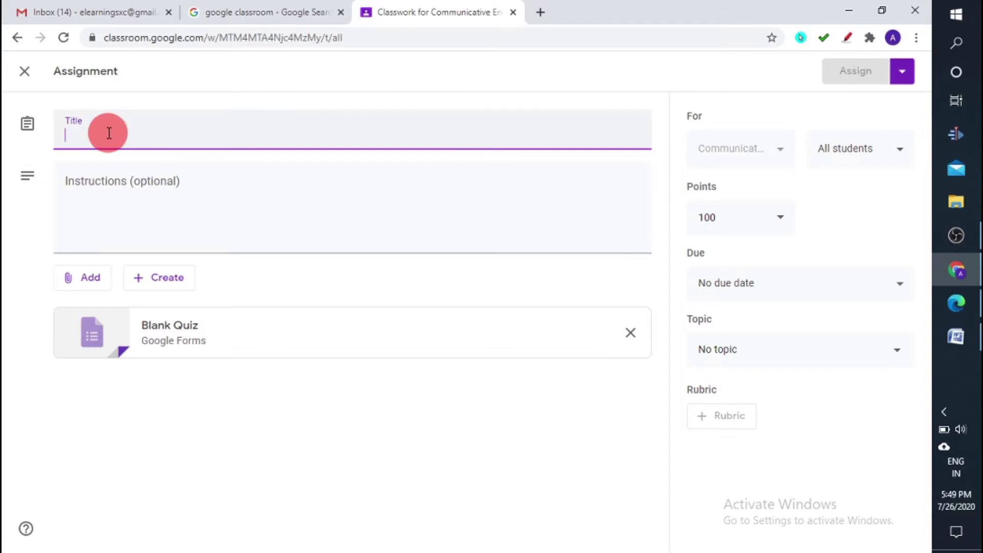
type("Quiz 1")
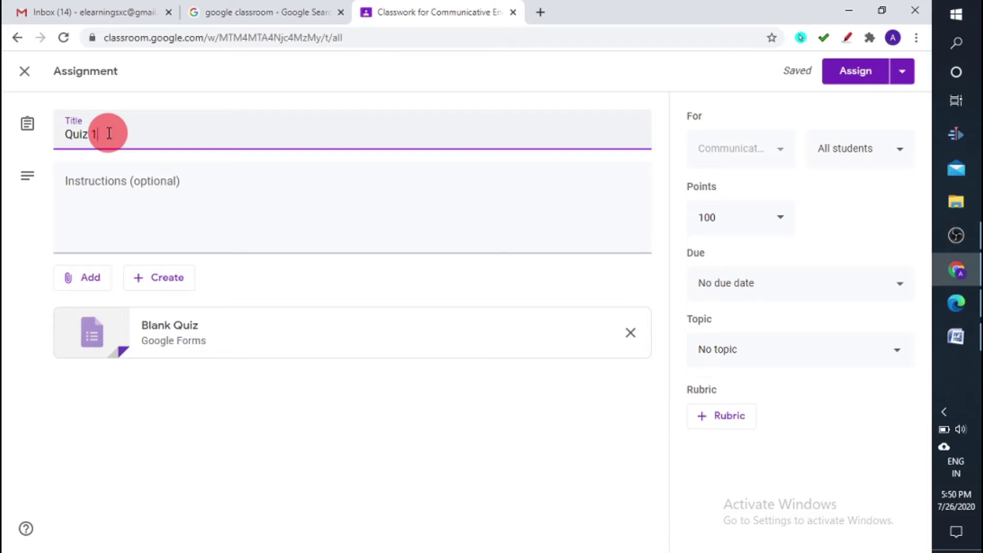
left_click(92, 234)
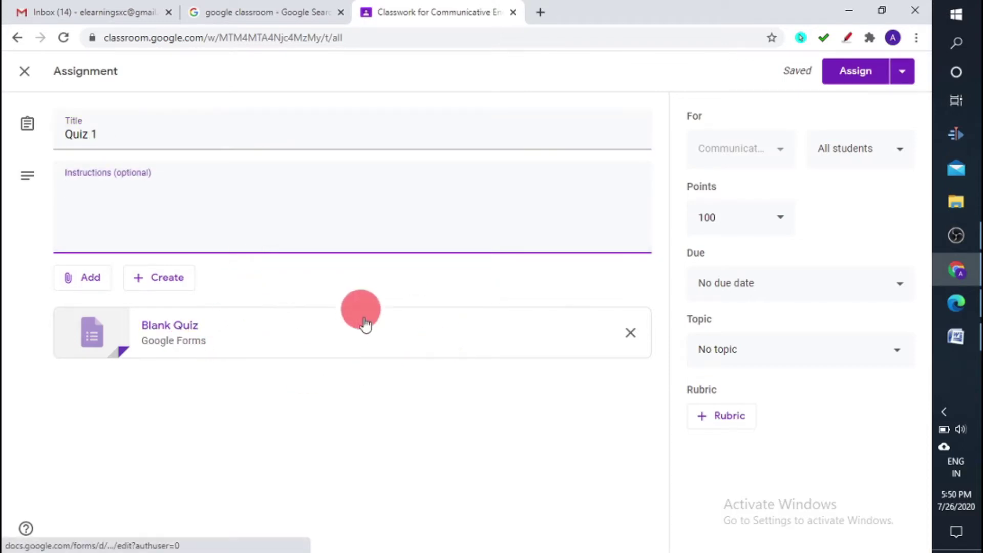
Step: In the attached Blank Quiz form, set the title to "Quiz NO. 1" and the description to "this is for II year Communicative english Students"
left_click(309, 353)
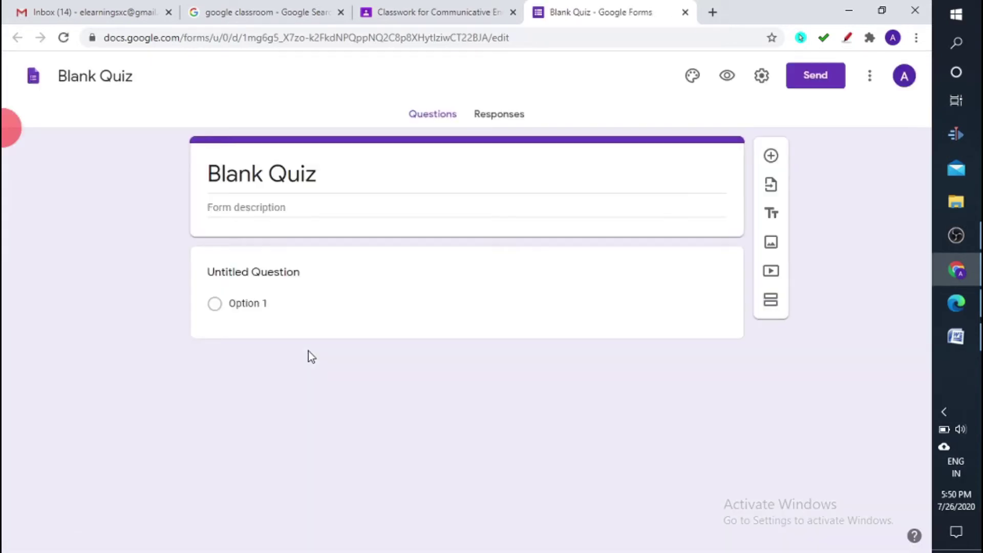
left_click(357, 183)
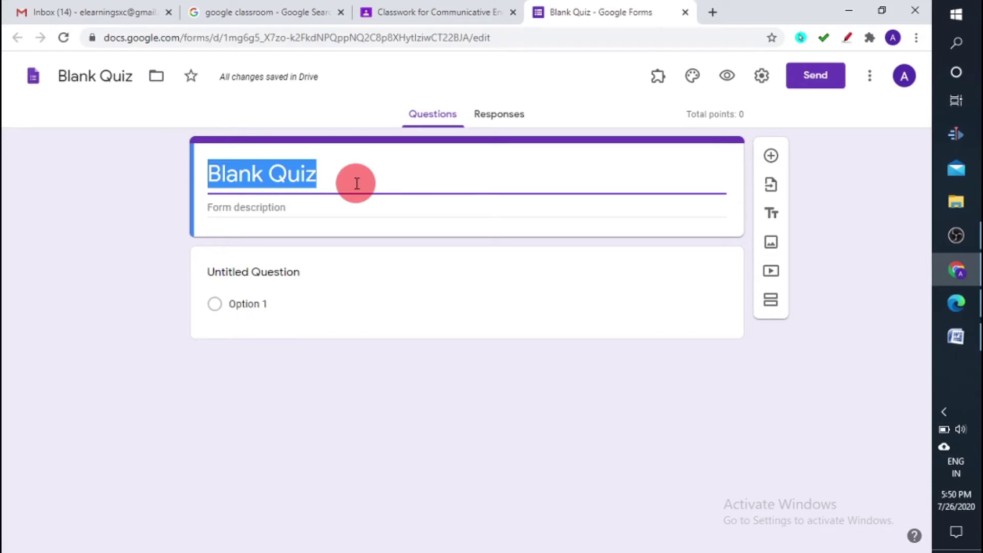
type("Quiz ")
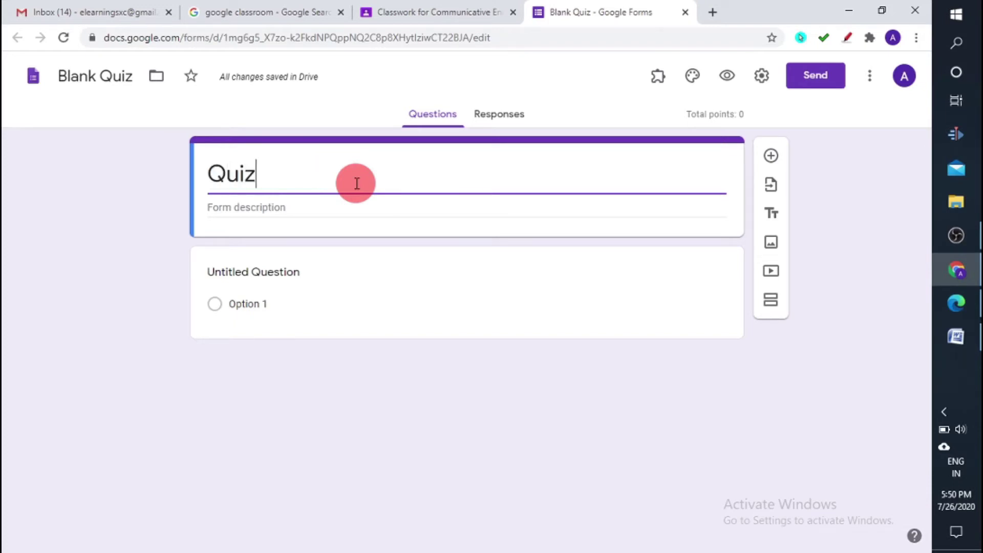
type("NO.")
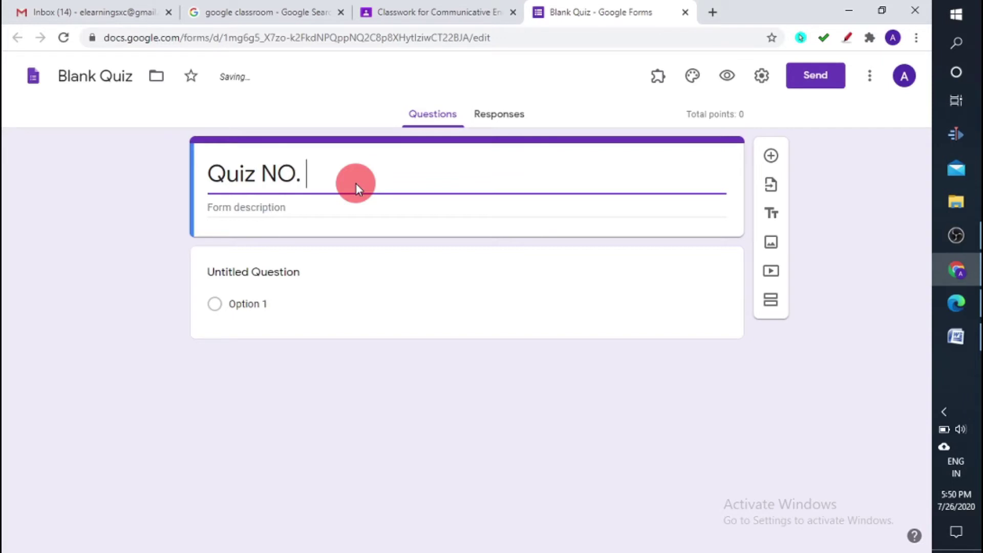
type(" 1")
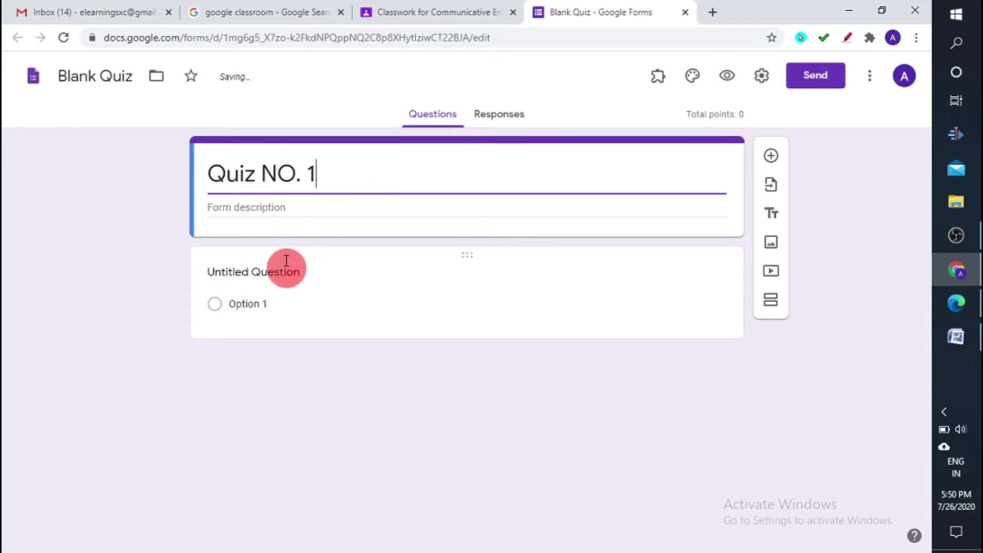
left_click(272, 212)
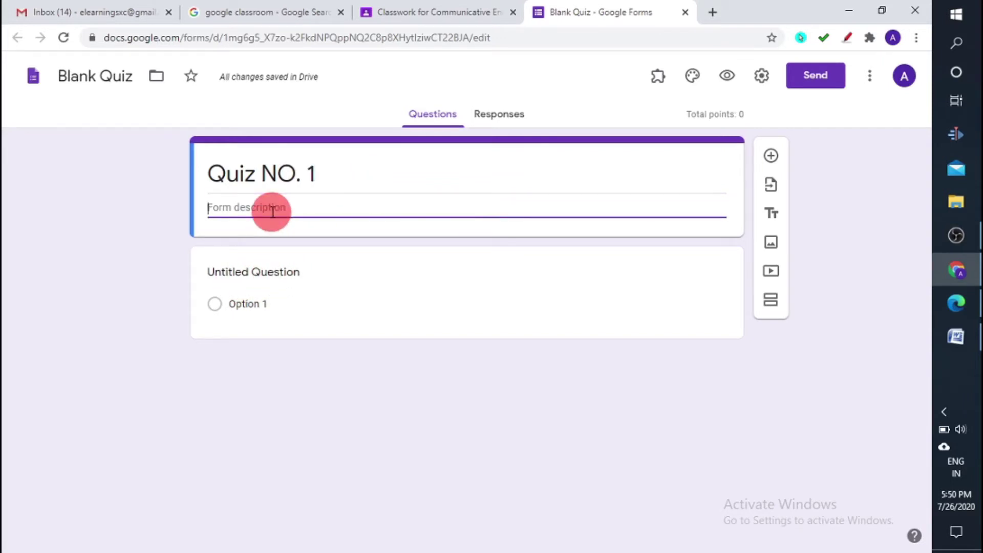
type("this is for II year Communicat")
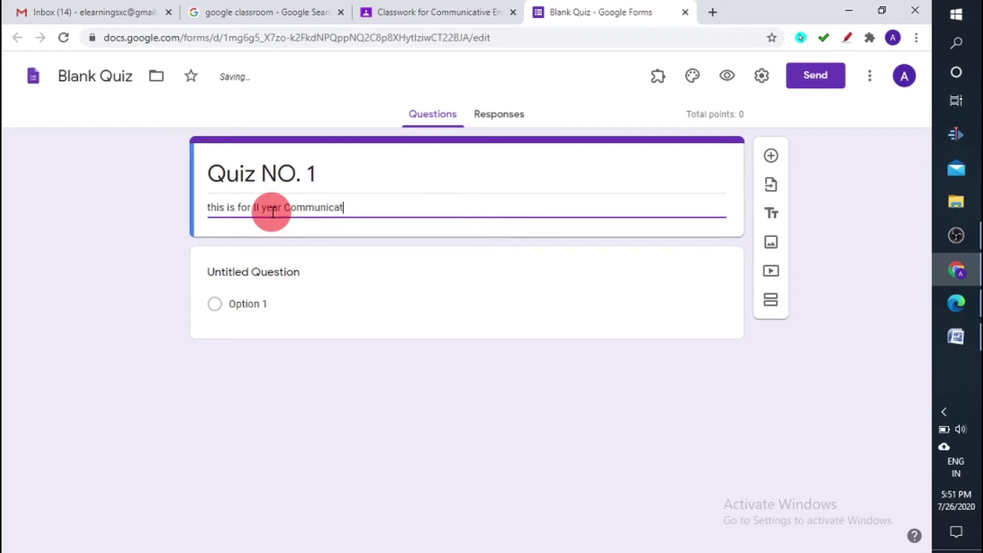
type("ive english Students")
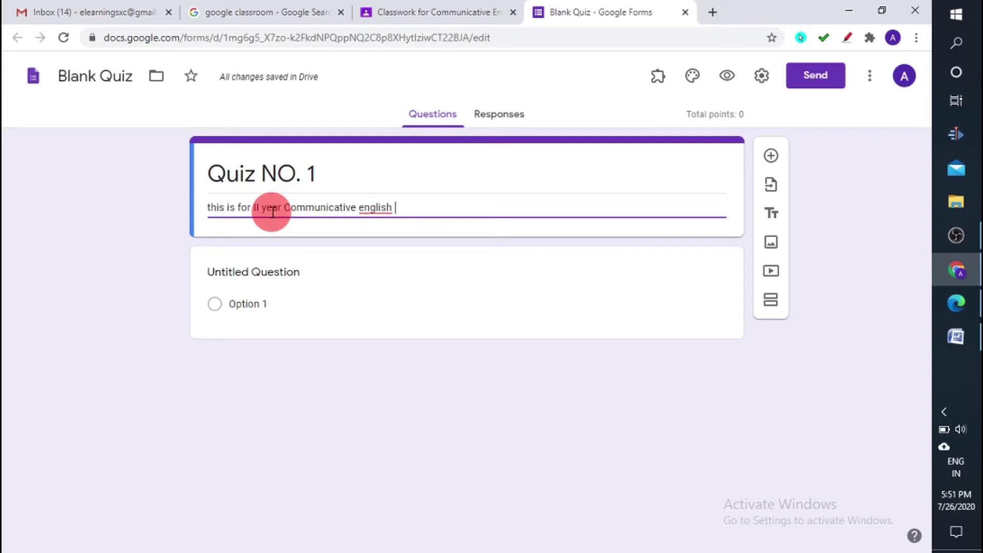
Step: Enter "Name the first newspaper" as the first question and set its type to Multiple choice
left_click(273, 271)
type("the first news")
key("BackSpace")
key("BackSpace")
key("BackSpace")
key("BackSpace")
key("BackSpace")
key("BackSpace")
key("BackSpace")
key("BackSpace")
key("BackSpace")
key("BackSpace")
key("BackSpace")
key("BackSpace")
key("BackSpace")
key("BackSpace")
key("BackSpace")
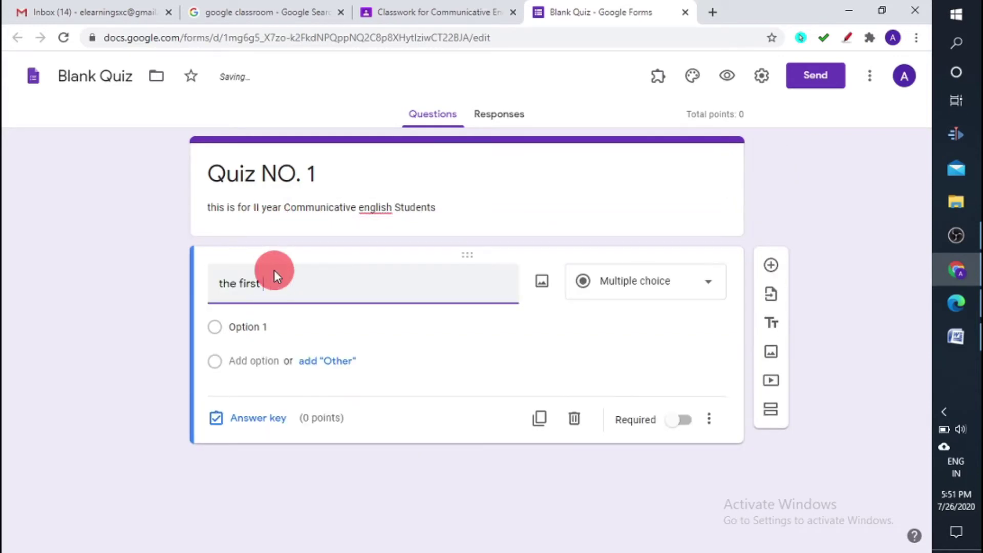
type("Name the first newspaper")
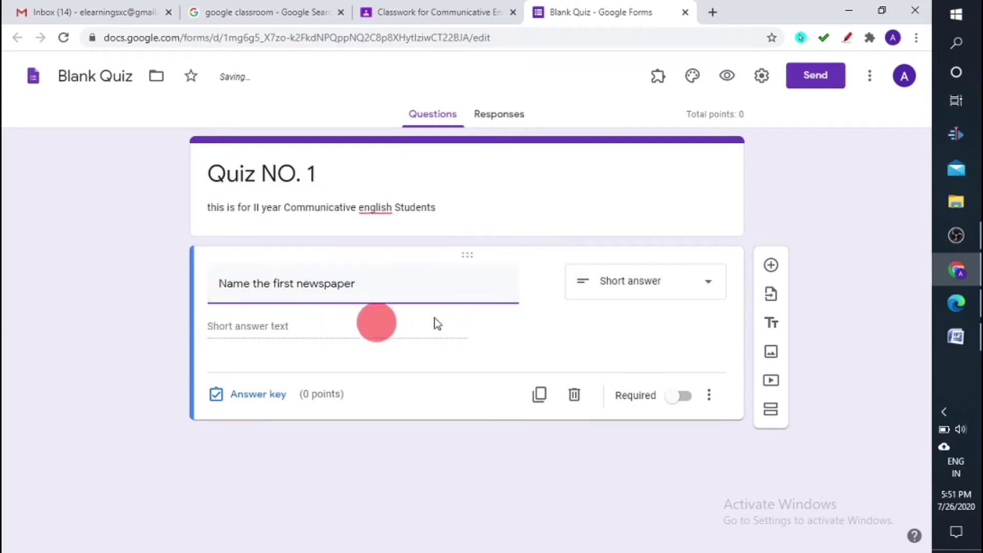
left_click(709, 281)
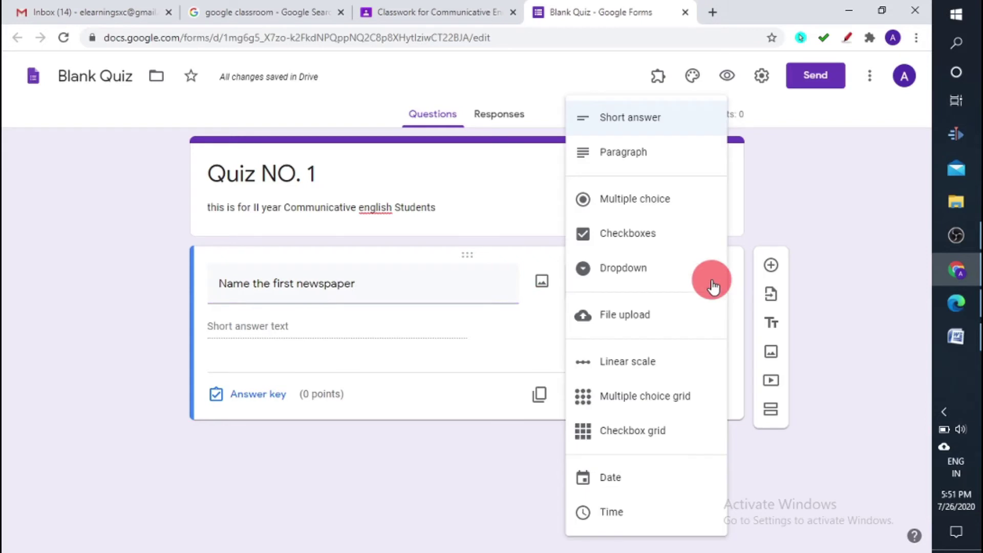
left_click(675, 207)
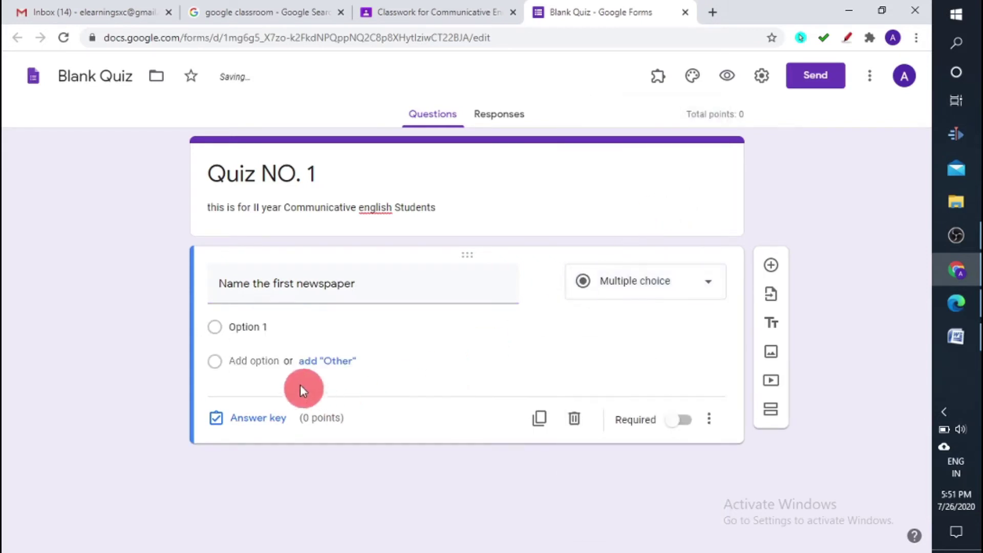
Step: Enter "bengal gazette" and "calcutta gazette" as the first two answer options of the newspaper question
left_click(285, 325)
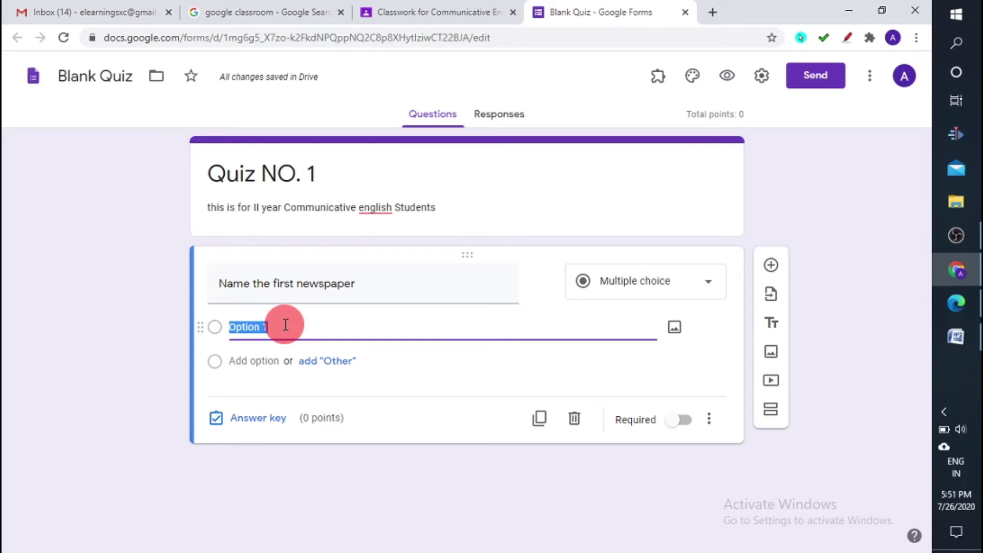
type("bne")
key("BackSpace")
key("BackSpace")
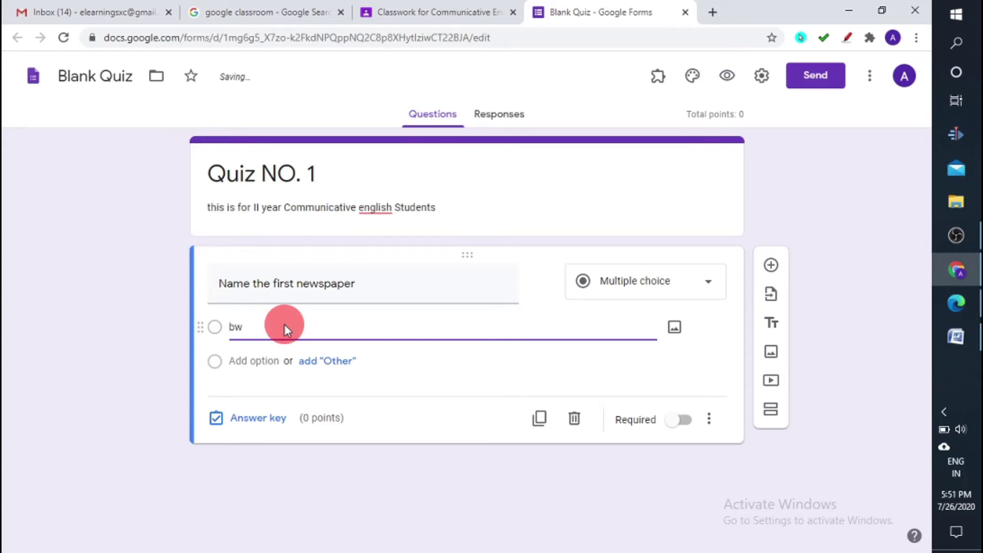
type("engal gazette")
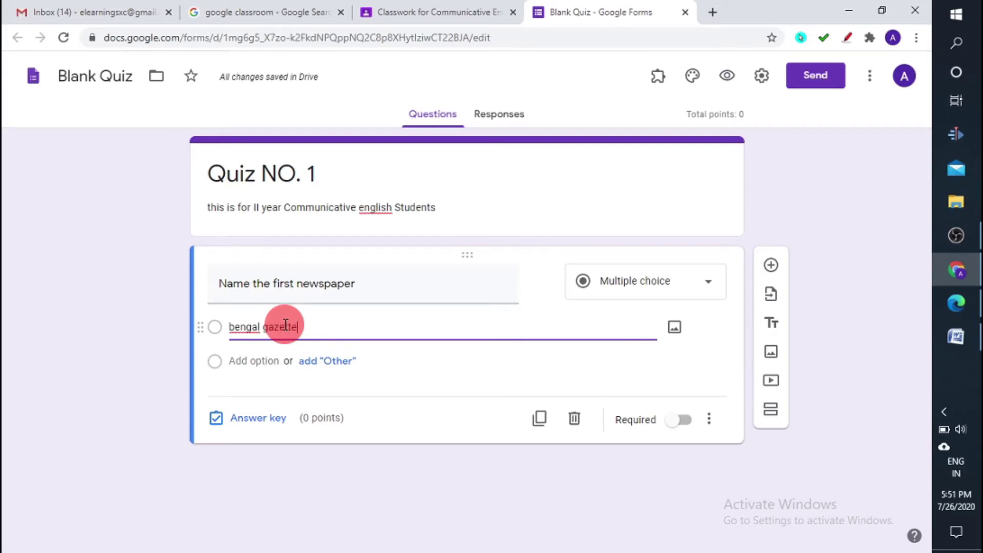
left_click(254, 365)
type("c")
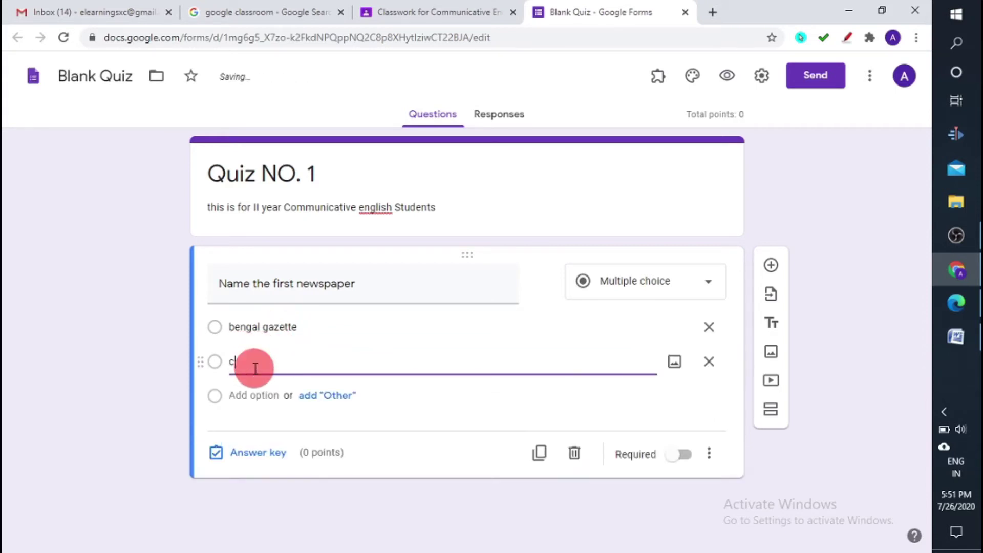
type("alcutta gazette")
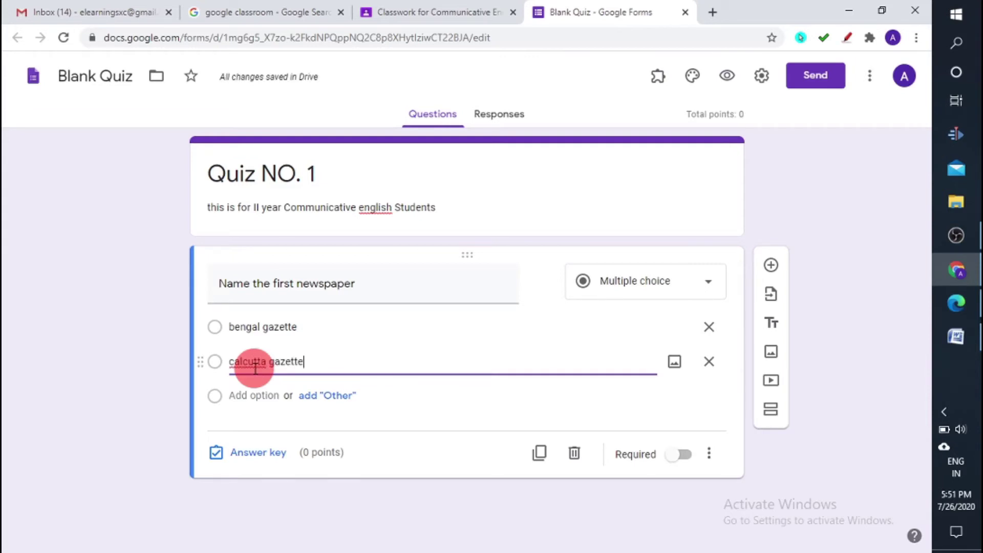
Step: Add "malayala manorama" and "rajyasamacharam" as the third and fourth answer options
left_click(253, 396)
type("malayalam")
key("BackSpace")
type("manorama")
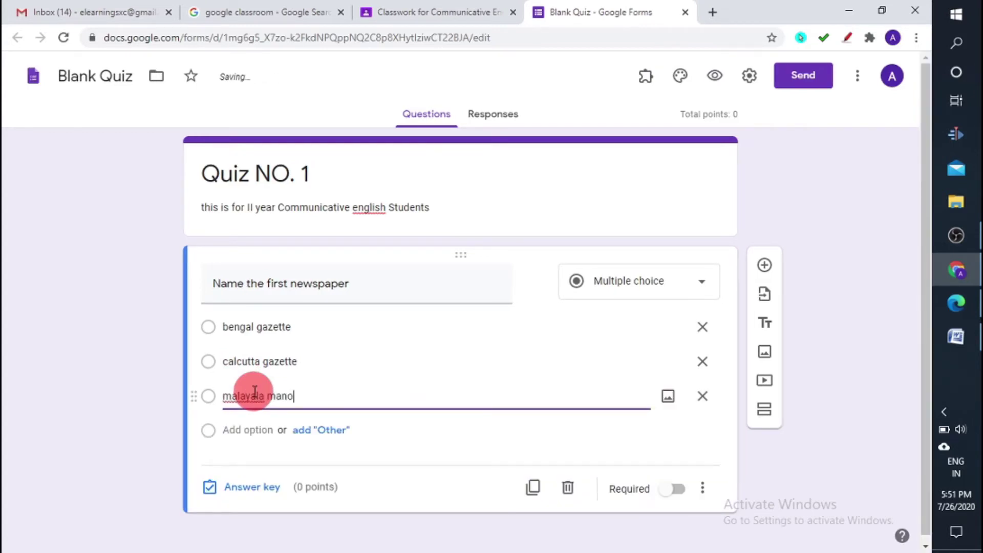
left_click(248, 430)
type("raj")
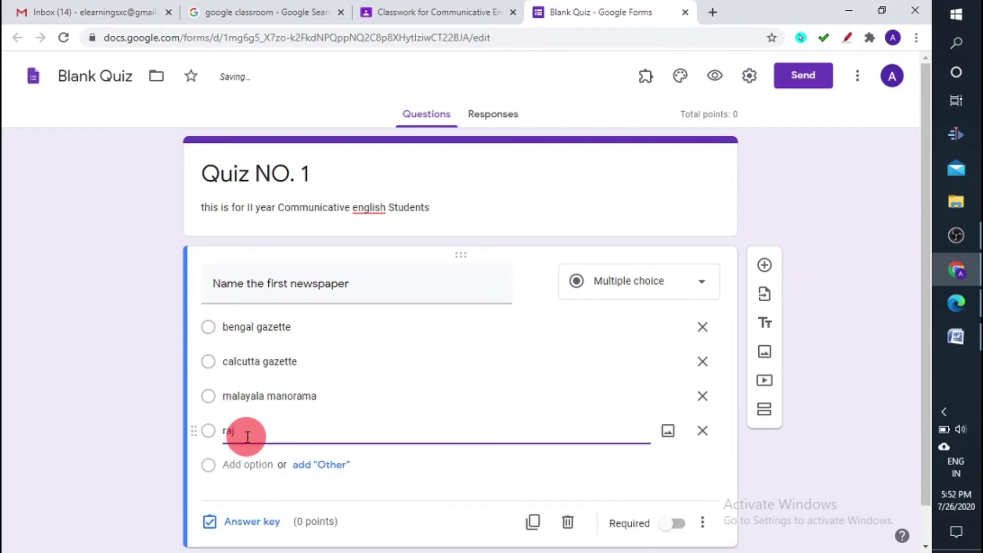
type("yasamacharam")
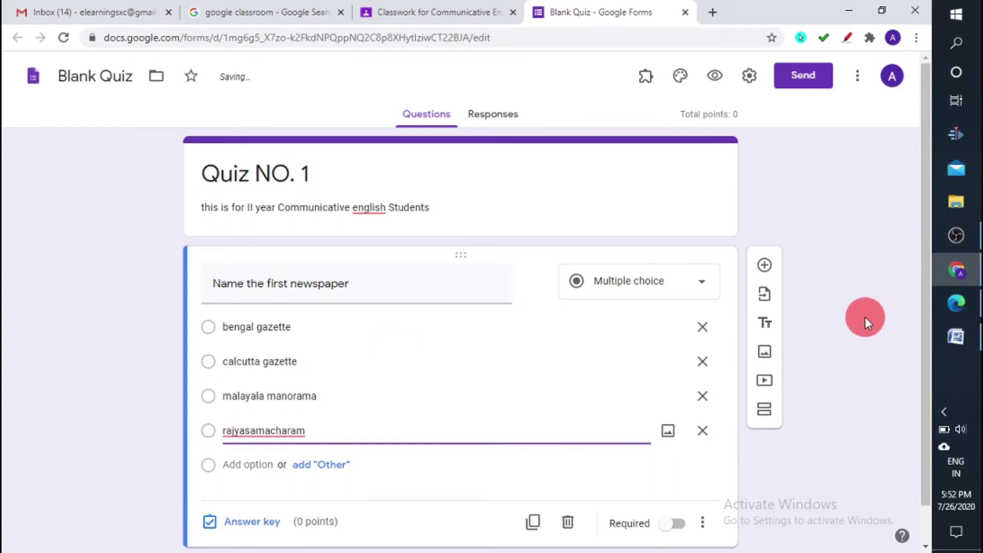
left_click(865, 316)
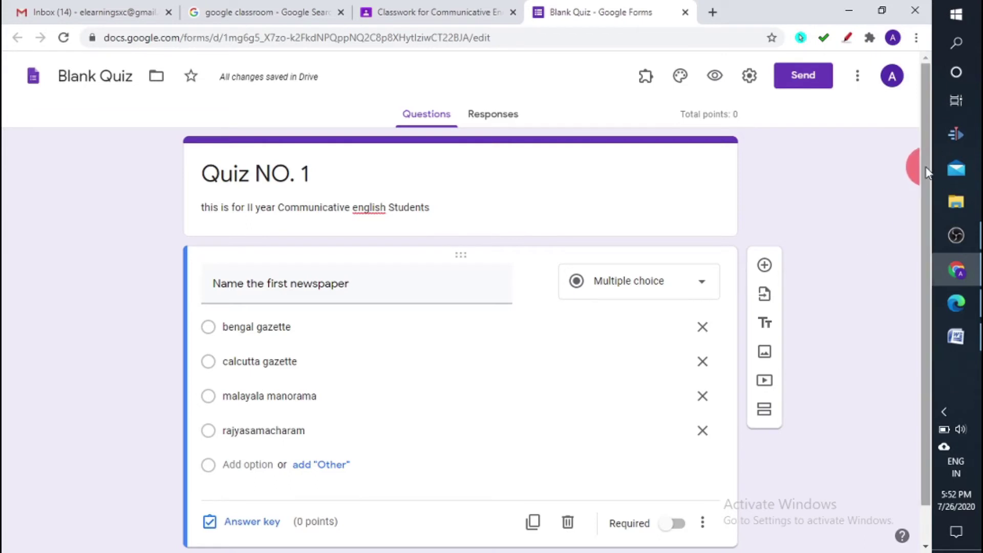
Step: Mark "bengal gazette" as the correct answer in the question's answer key and assign it 1 point
left_click_drag(926, 169, 926, 205)
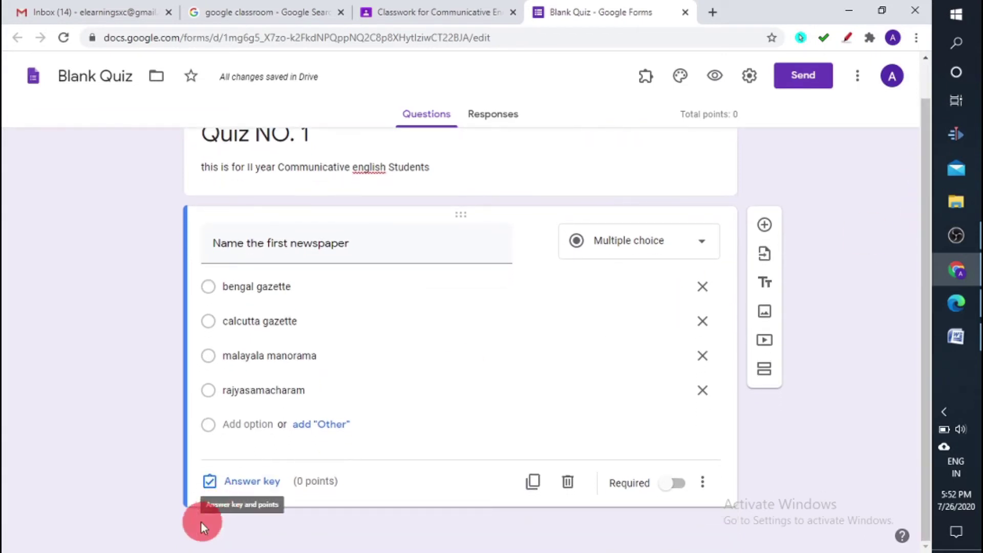
left_click(249, 482)
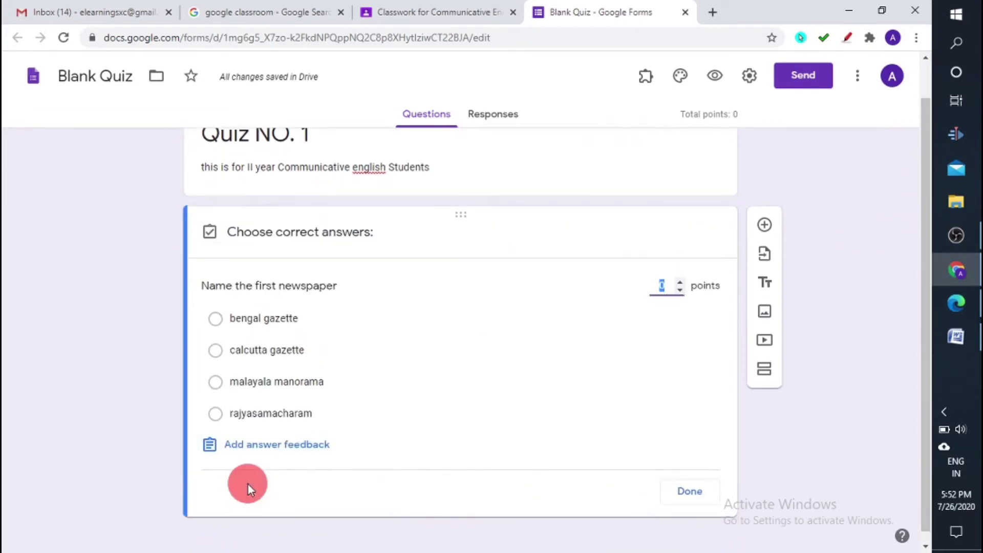
left_click(215, 319)
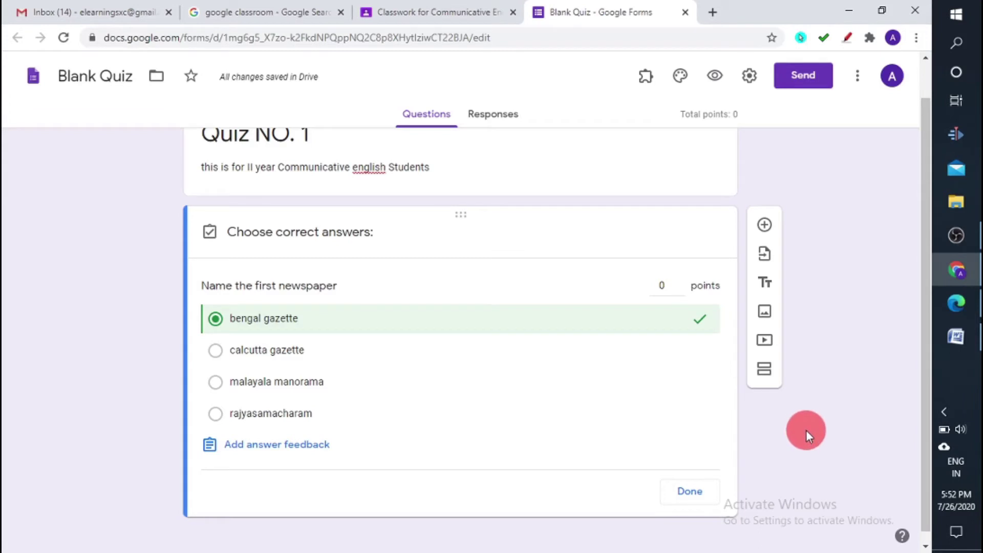
left_click(667, 287)
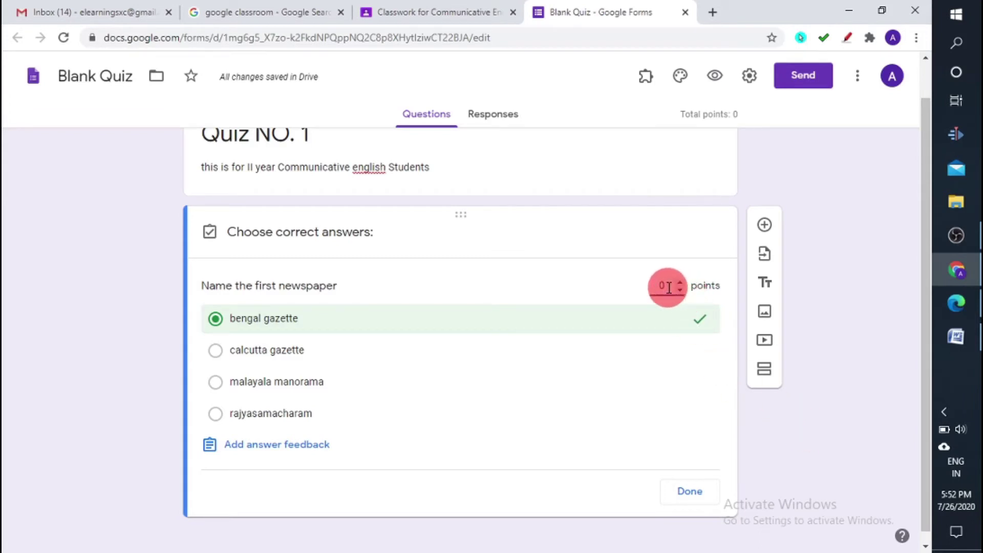
type("1")
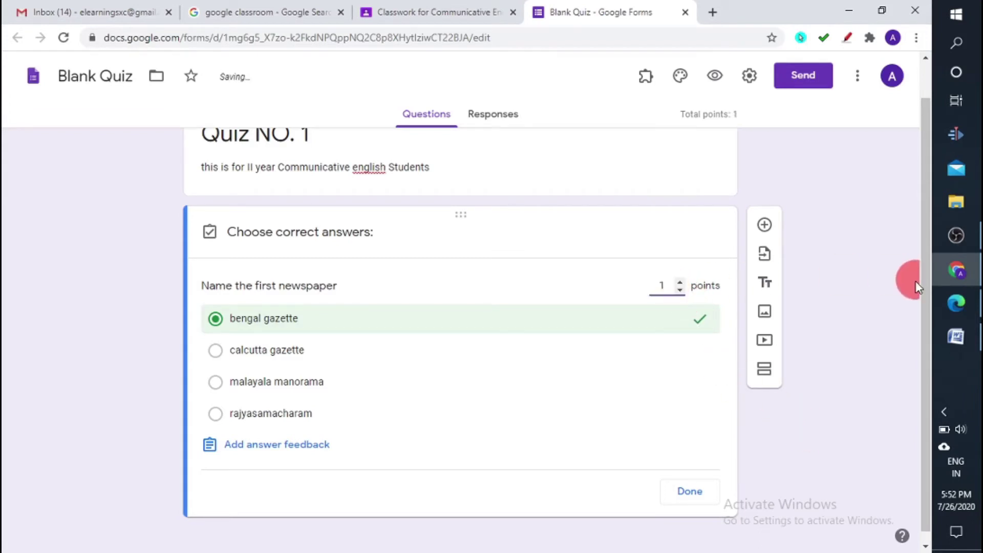
left_click(689, 491)
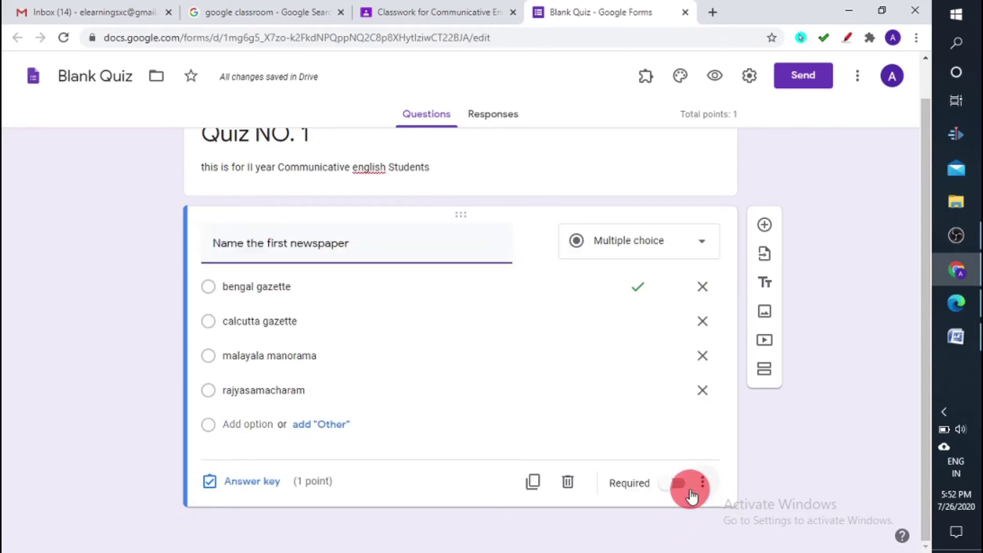
Step: Add a second multiple-choice question reading "Young India is associated with"
left_click(769, 222)
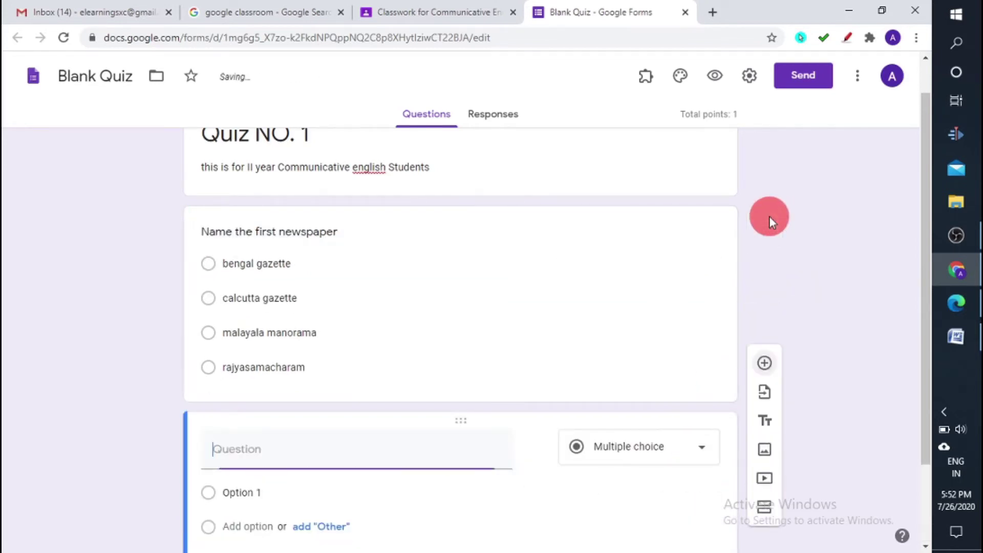
type("na")
key("BackSpace")
key("BackSpace")
type("Y")
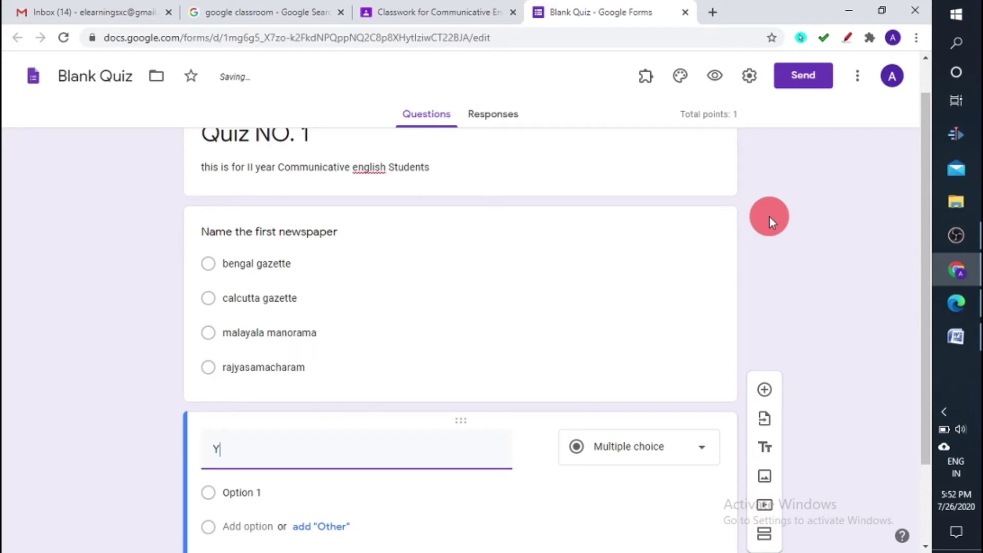
type("oung i")
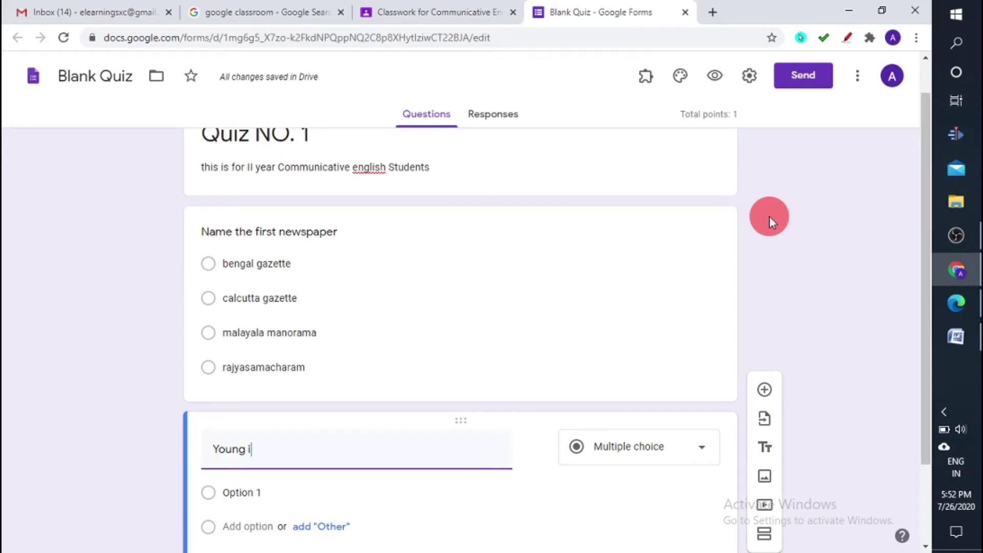
type("ndia")
key("BackSpace")
key("BackSpace")
key("BackSpace")
key("BackSpace")
key("BackSpace")
key("BackSpace")
type("I")
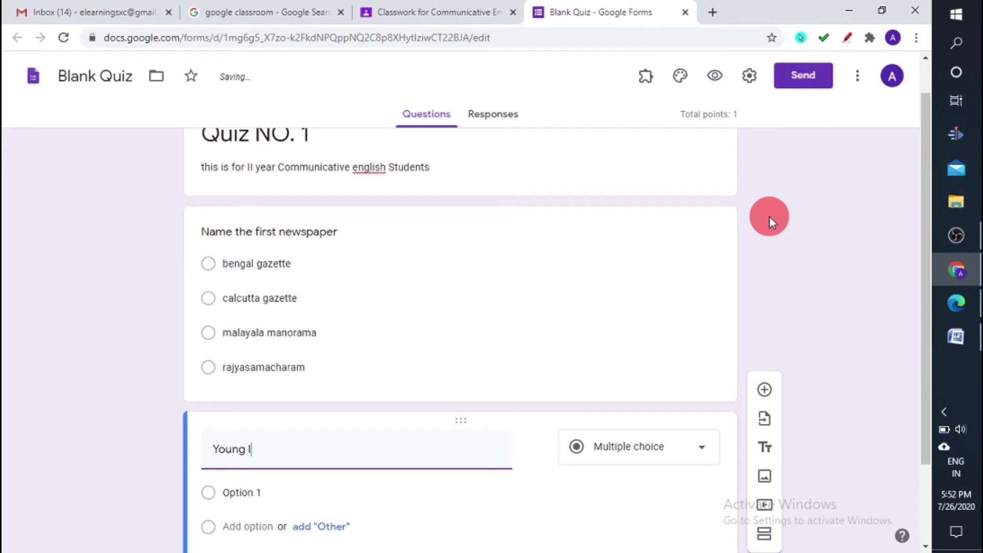
type("ndia is associat")
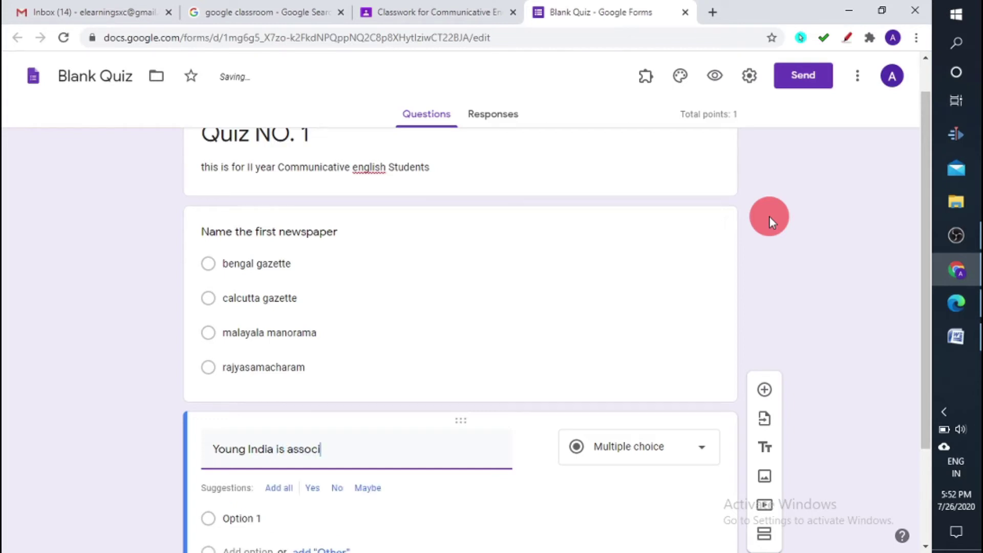
type("ed with")
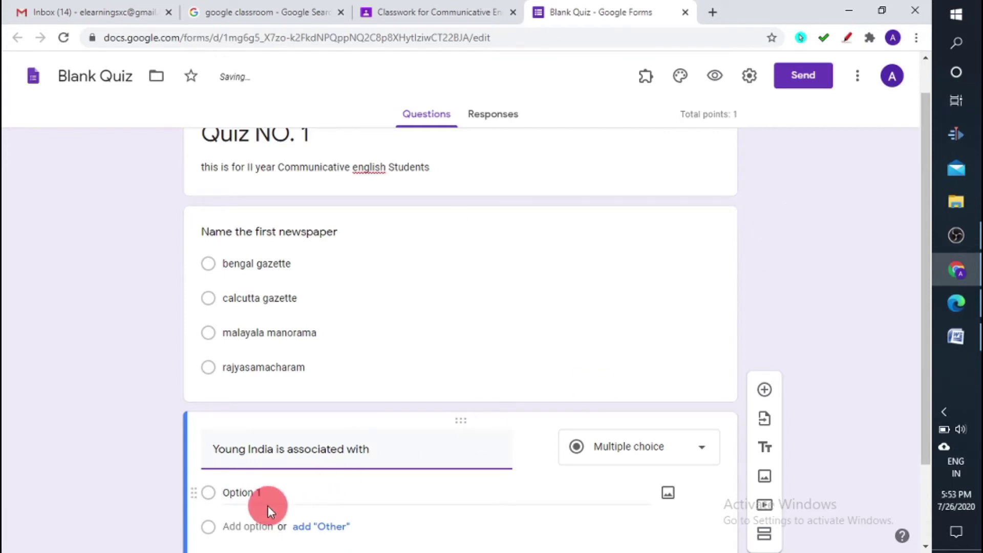
Step: Enter "Mahatma Ganhi" and "Jawarharlal Nehru" as the first two answer options of the Young India question
left_click(279, 494)
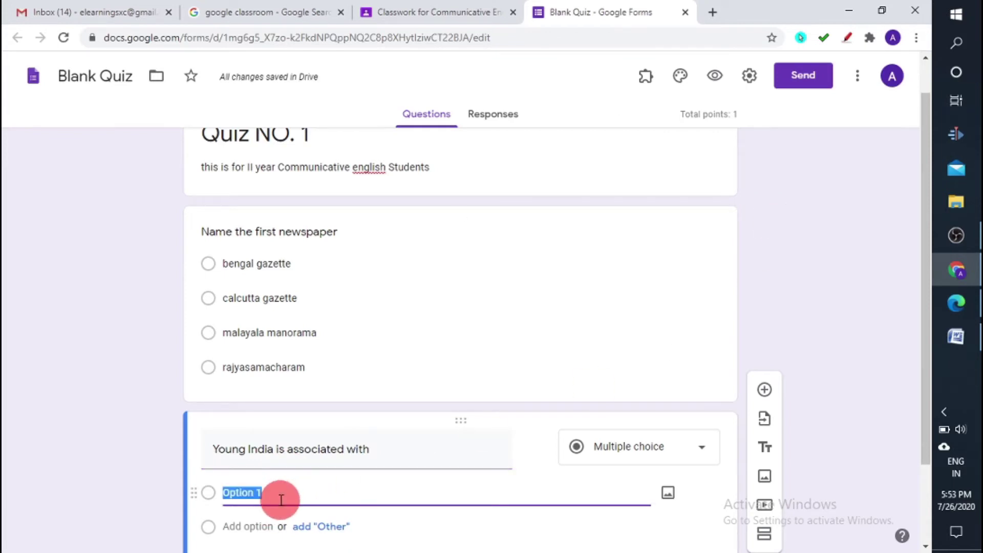
type("Mah")
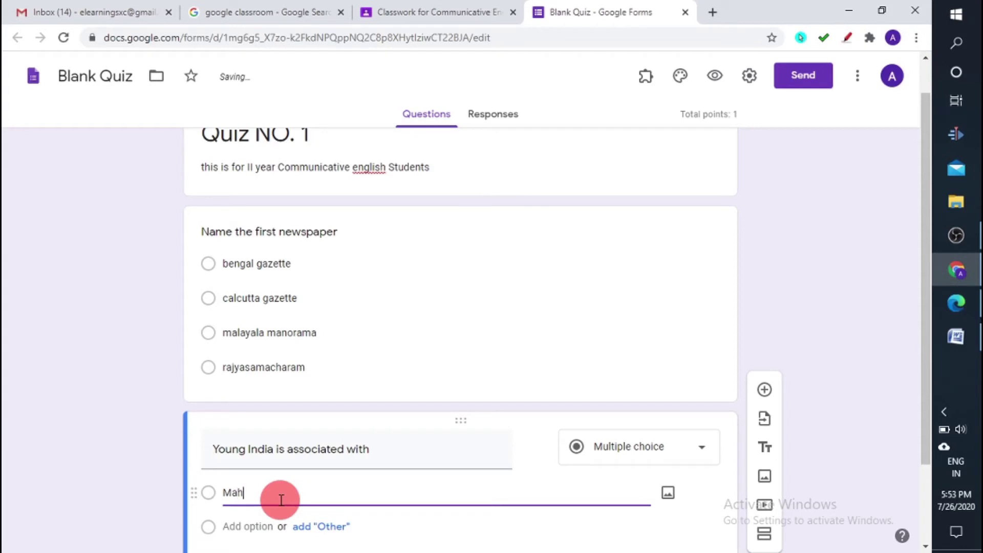
type("atma Ganhi")
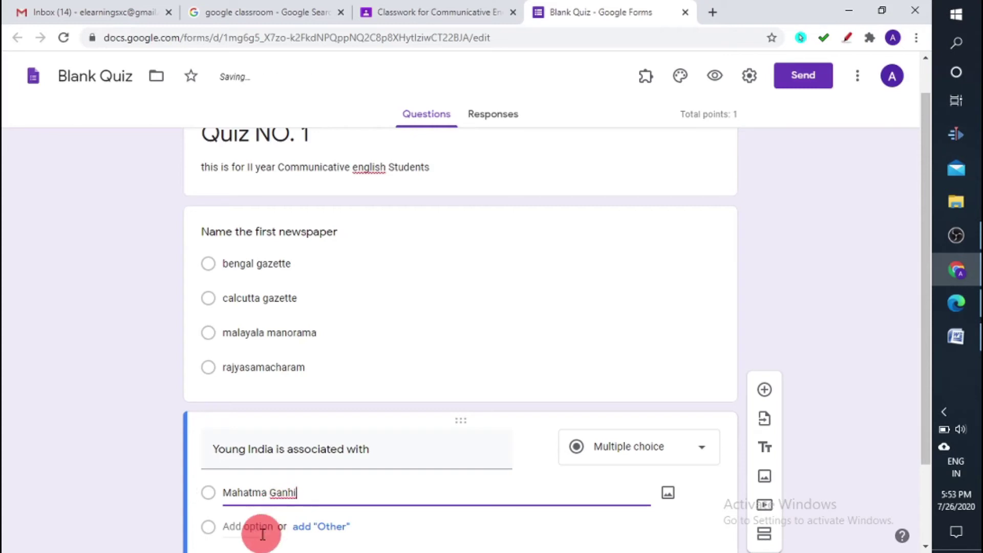
left_click(260, 528)
type("Jawar")
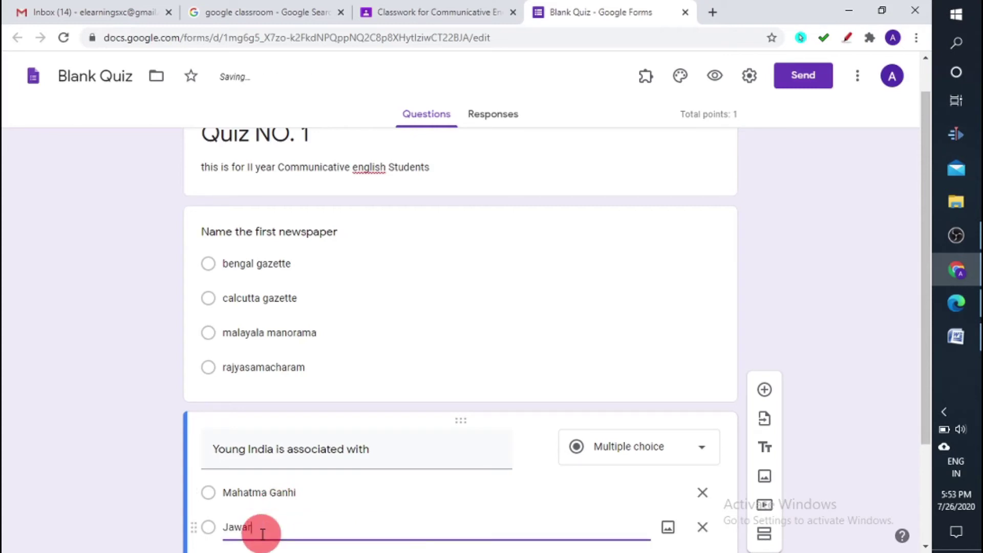
type("harlal Nehru")
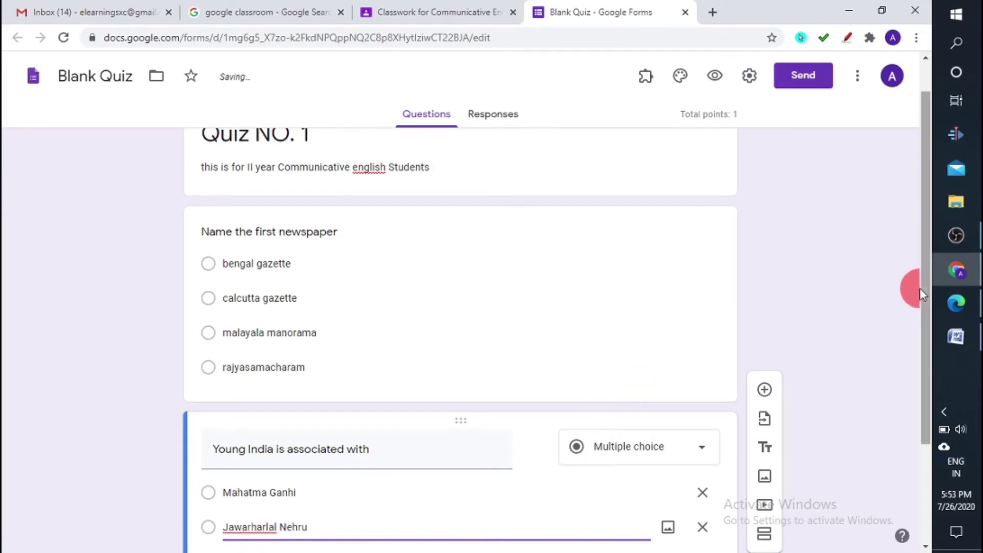
Step: Add "Subhash Chandra bose" and "Indira Gandhi" as the third and fourth answer options of the Young India question
left_click_drag(924, 290, 926, 377)
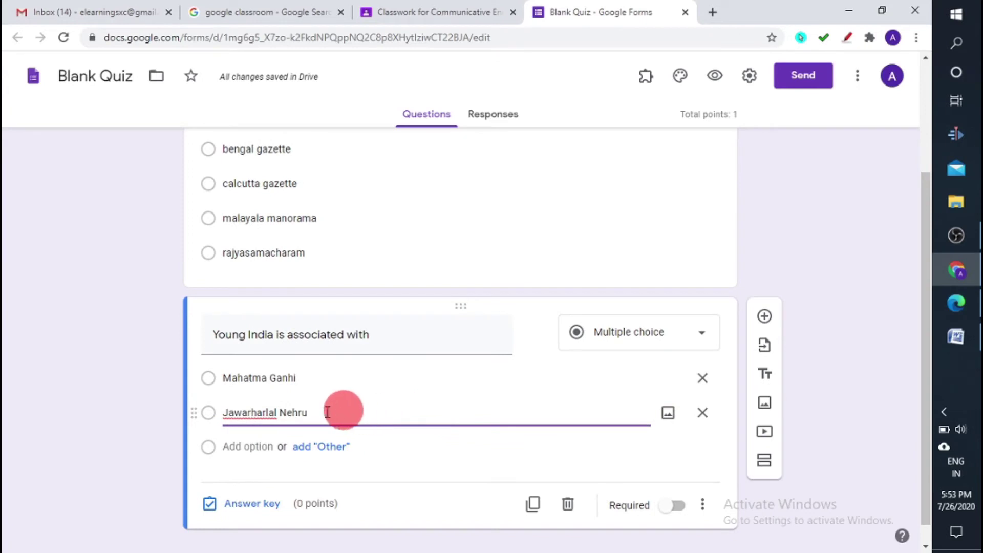
left_click(256, 455)
type("S")
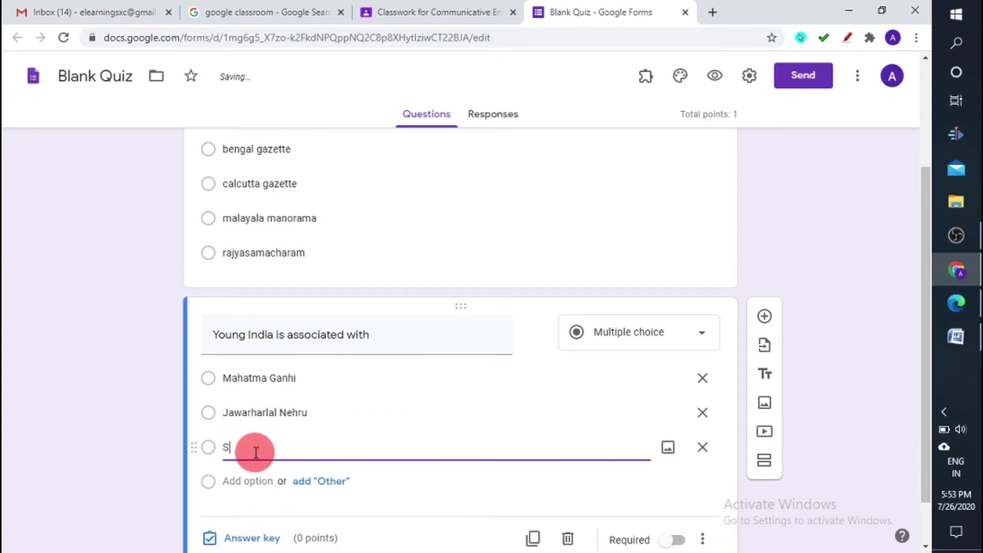
type("ubhash ")
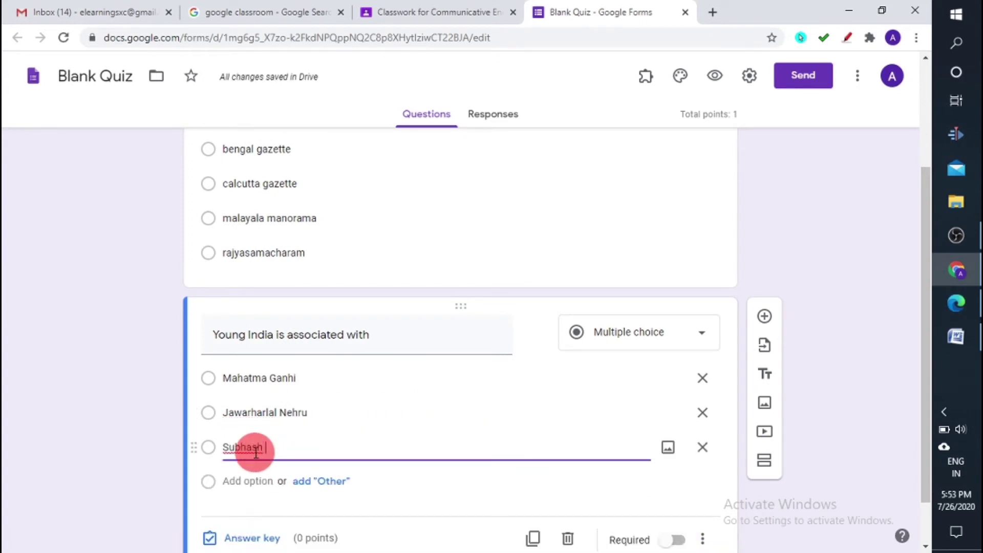
type("Chandra bose")
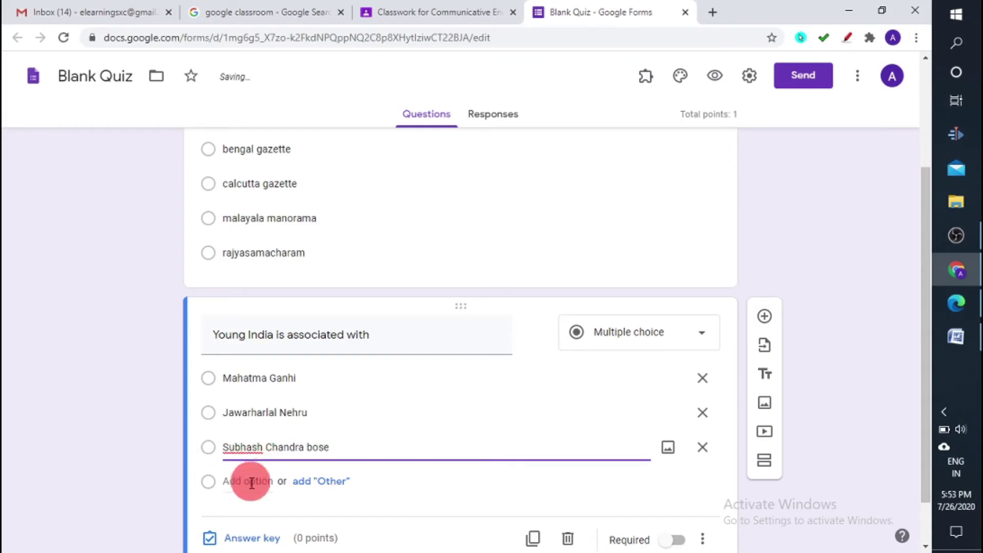
left_click(251, 485)
type("I")
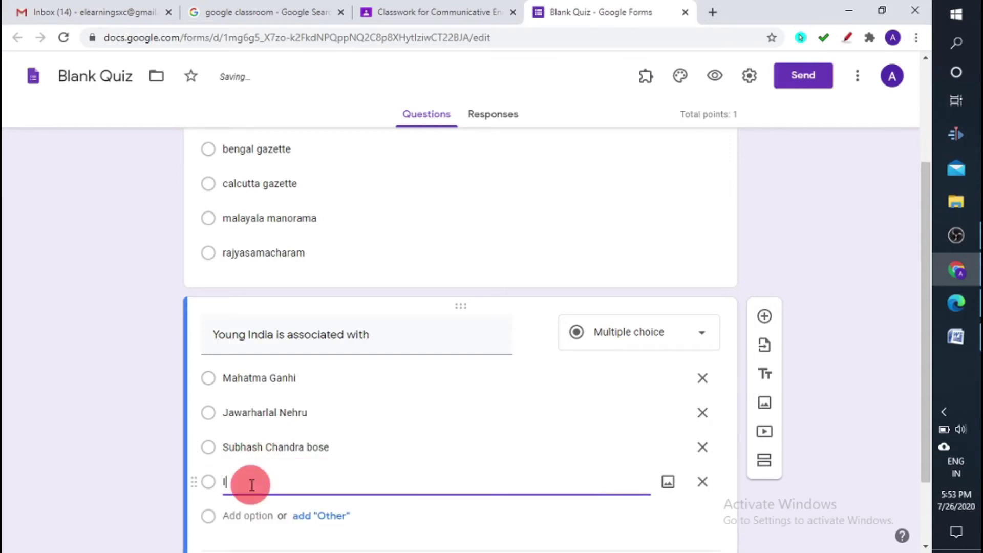
type("ndira Gandhi")
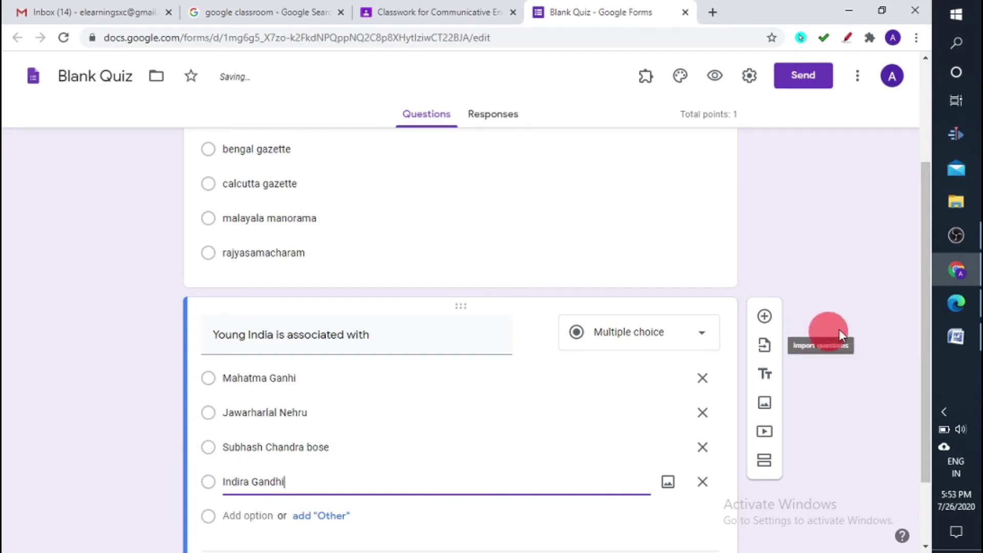
left_click(854, 328)
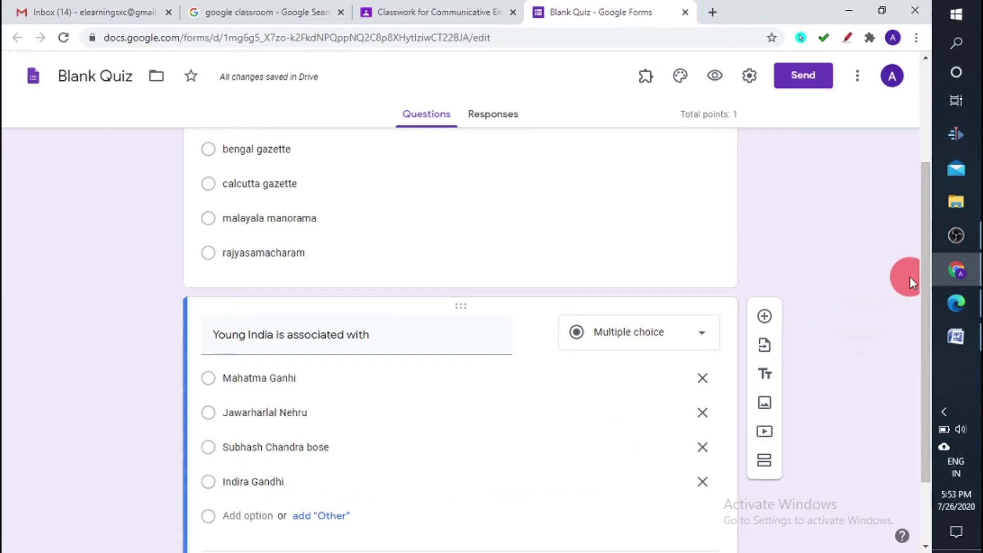
Step: Mark "Mahatma Ganhi" as the correct answer in the Young India question's answer key and assign it 2 points
left_click_drag(927, 276, 918, 330)
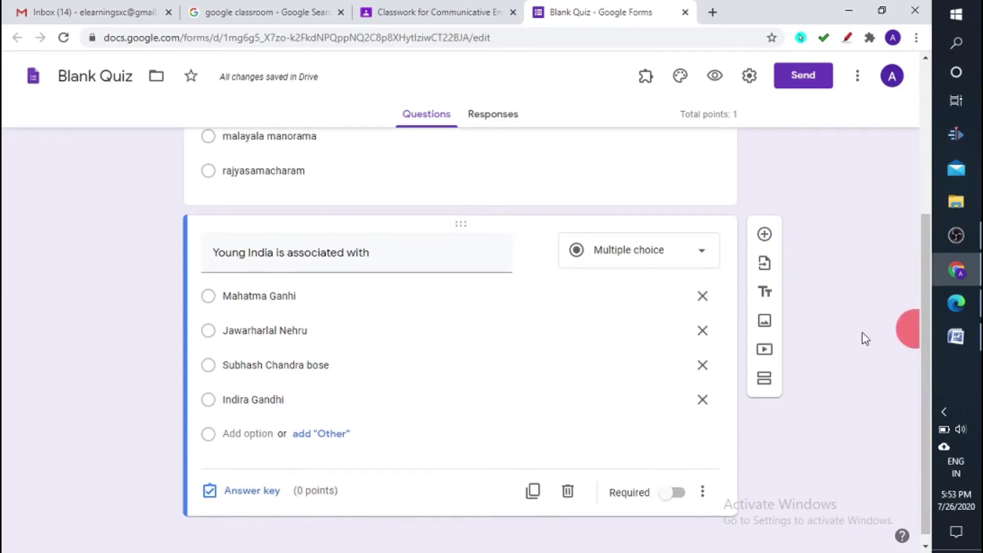
left_click(213, 301)
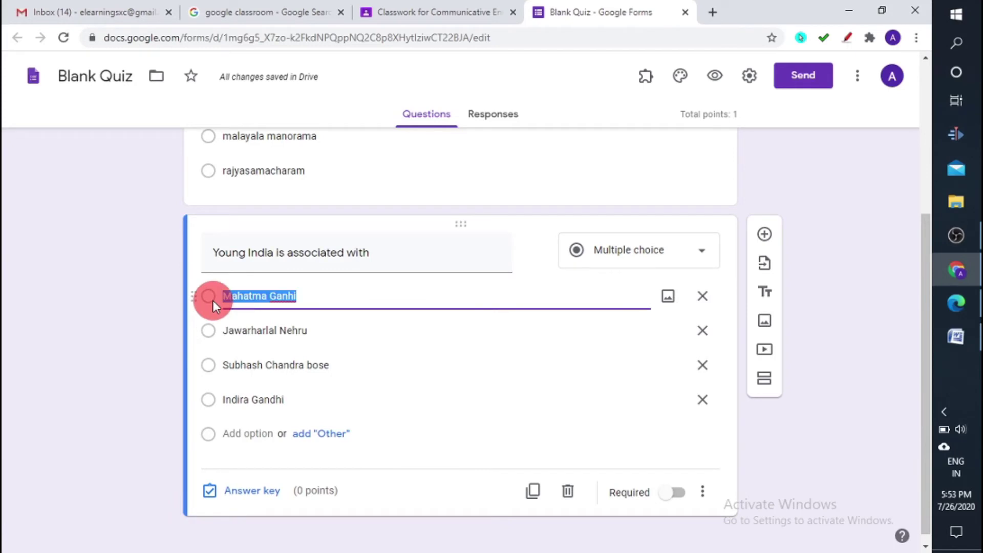
left_click(257, 491)
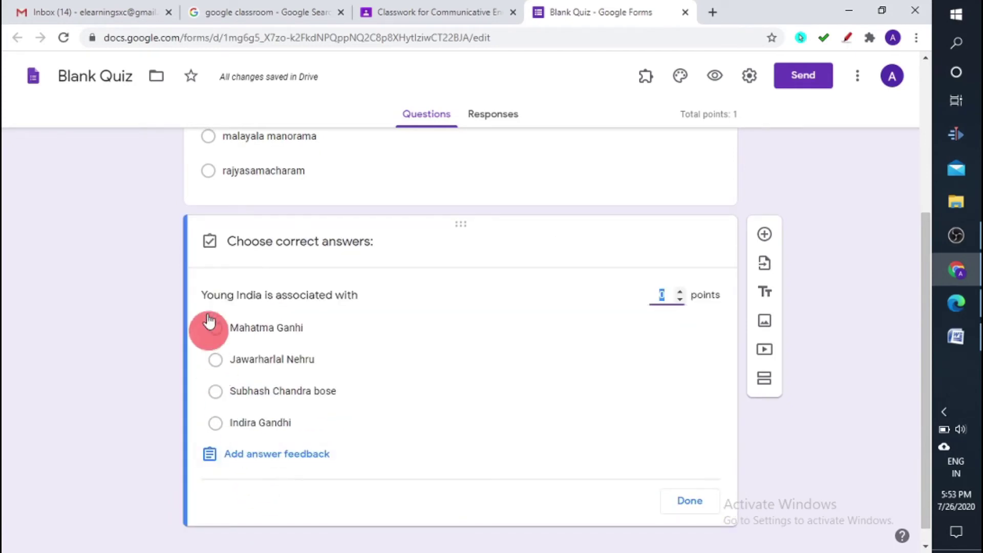
left_click(215, 328)
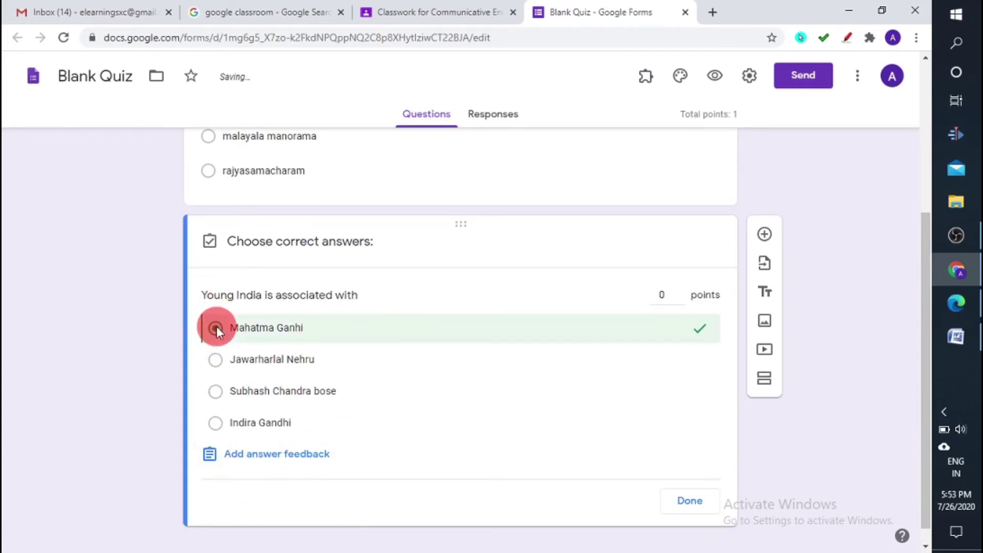
left_click(671, 301)
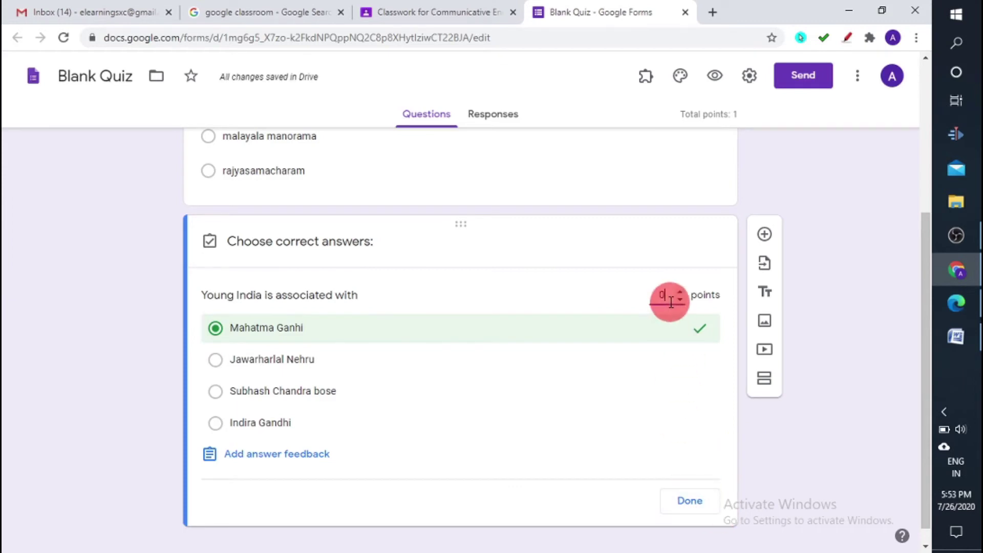
key("BackSpace")
type("2")
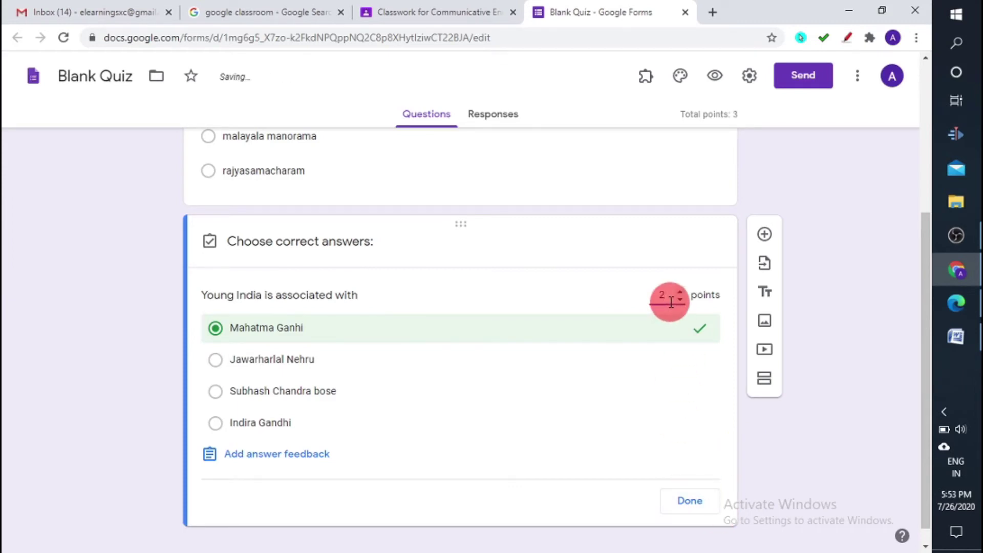
left_click(854, 380)
left_click(686, 503)
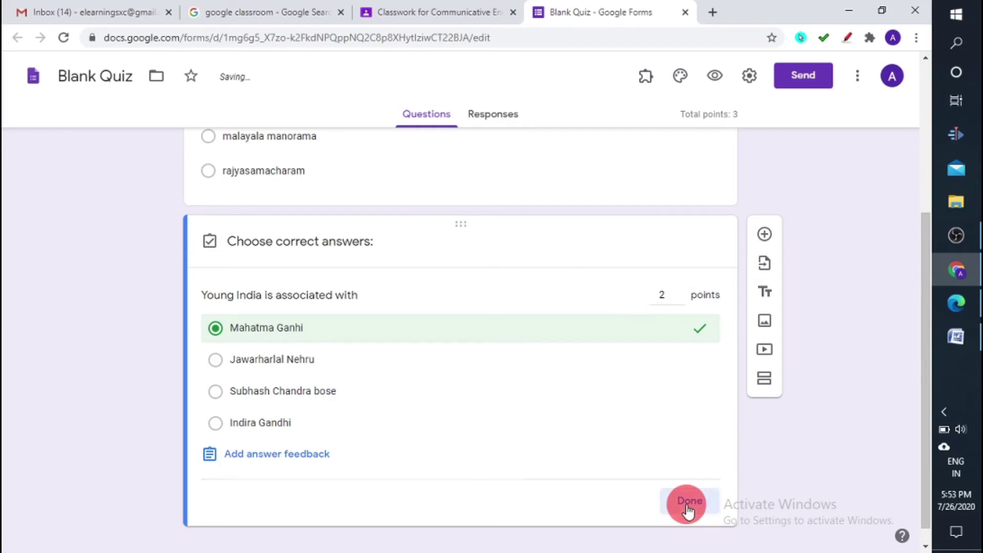
Step: Make both the Young India question and the first newspaper question required
left_click(676, 492)
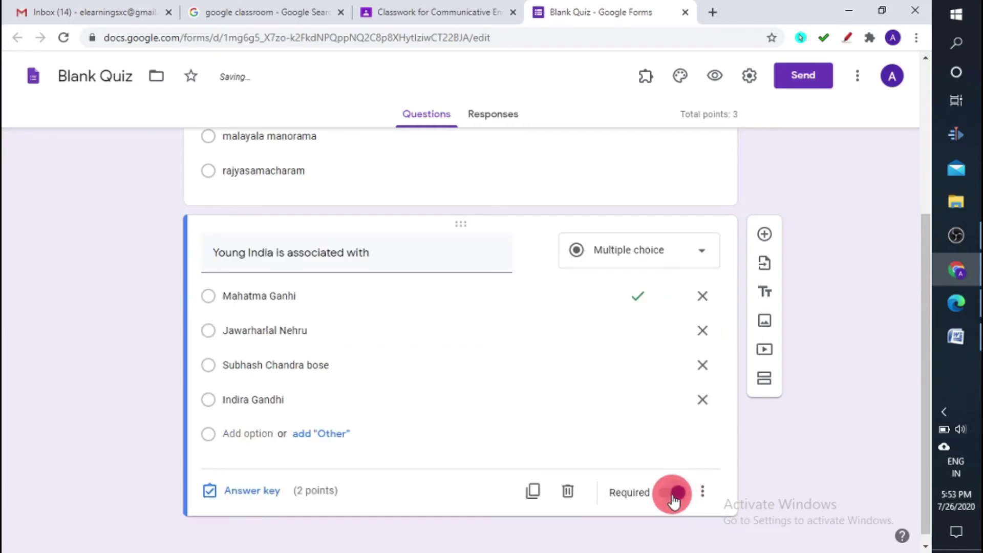
left_click(633, 177)
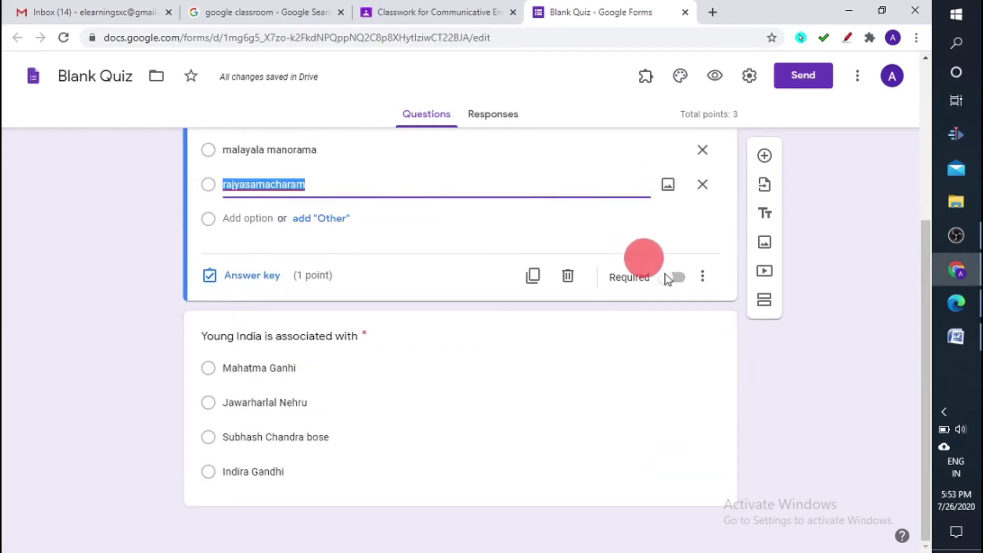
left_click(673, 281)
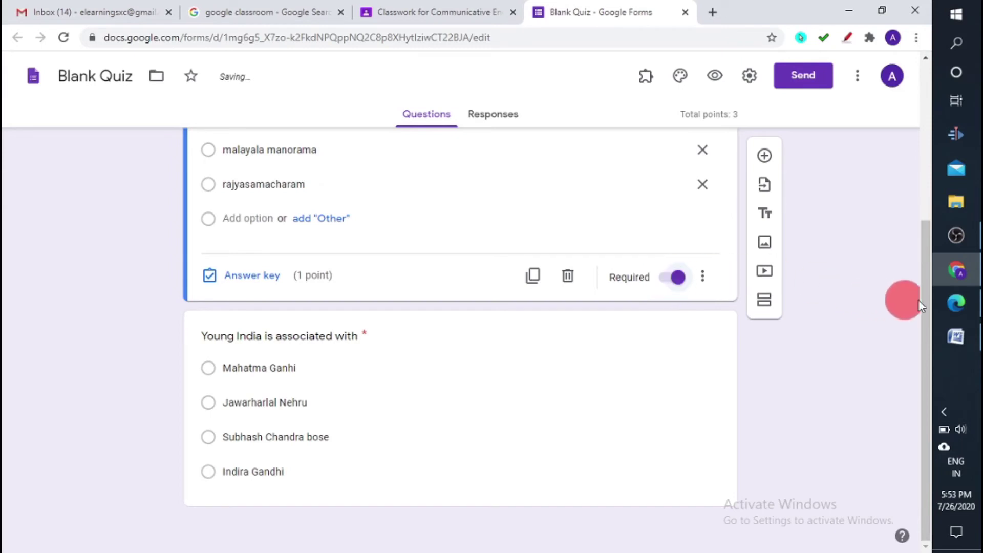
left_click_drag(926, 348, 918, 110)
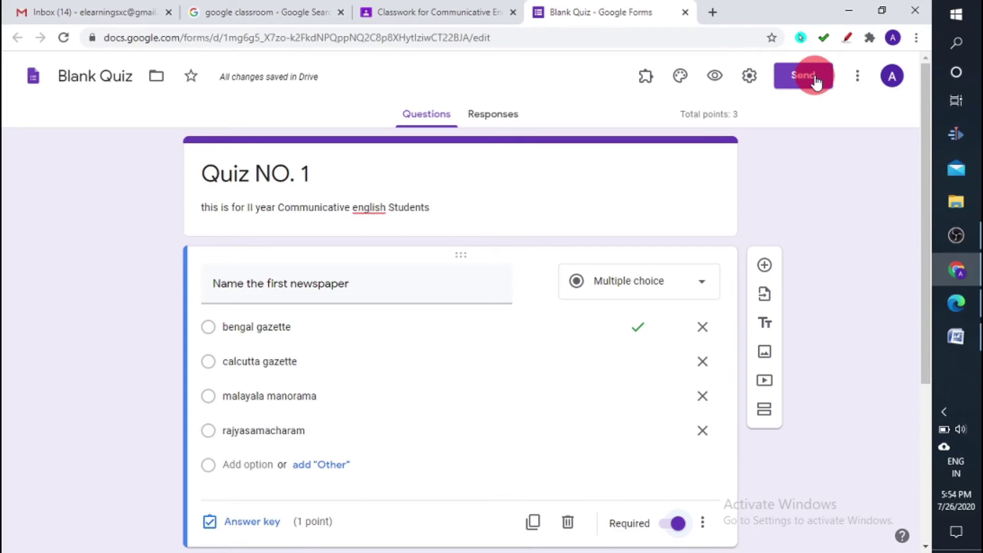
left_click(859, 82)
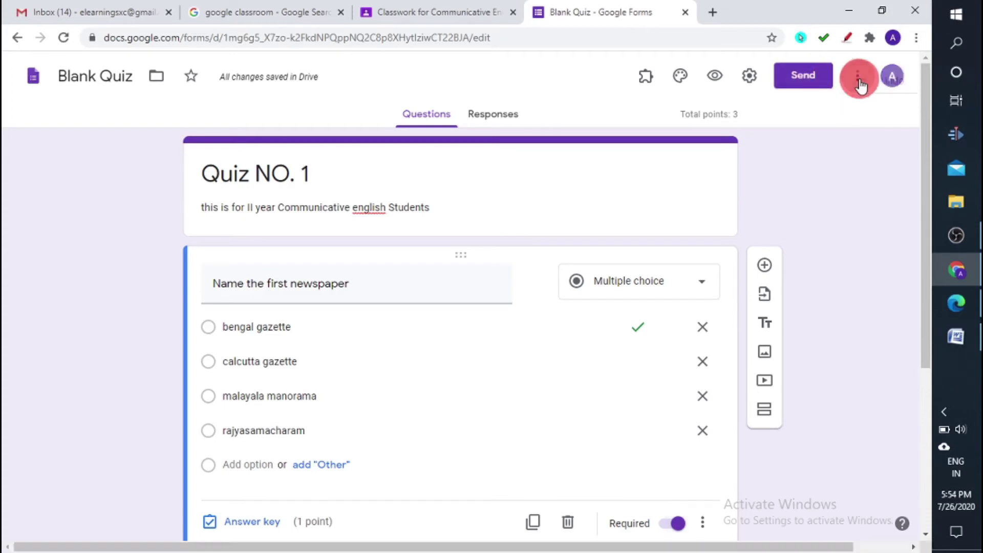
left_click(762, 100)
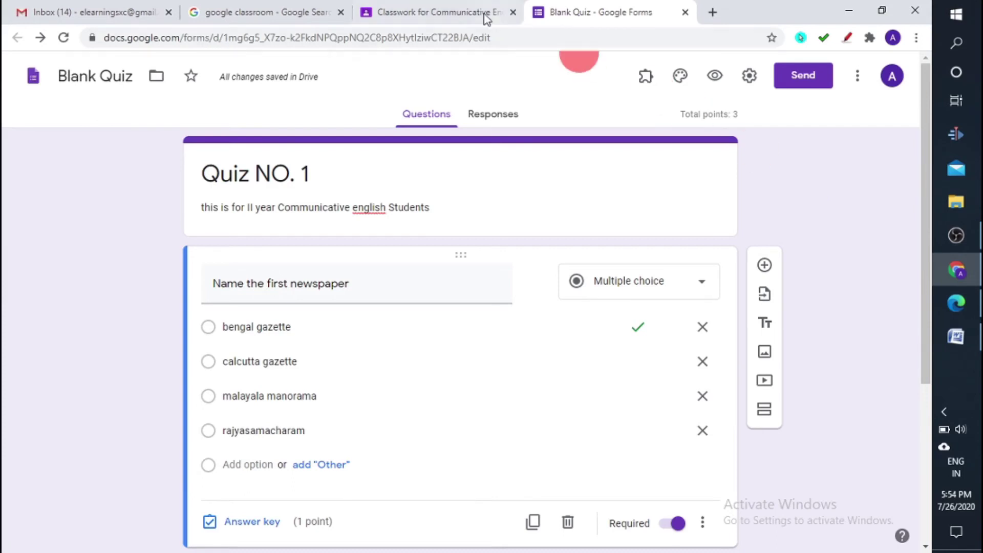
Step: Switch to the Quiz 1 assignment in Google Classroom and schedule it for Jul 27, 2020 at 10:00 PM
left_click(453, 14)
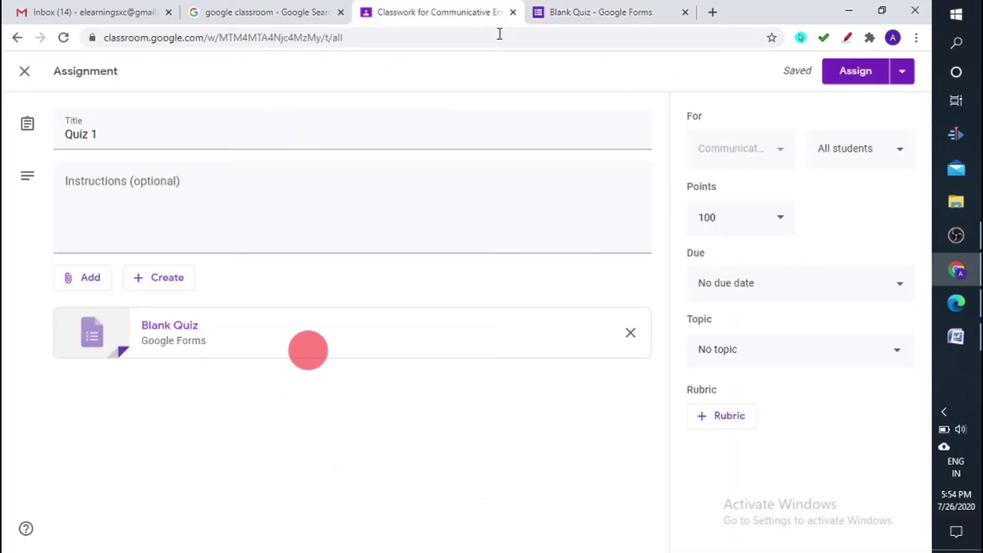
left_click(903, 73)
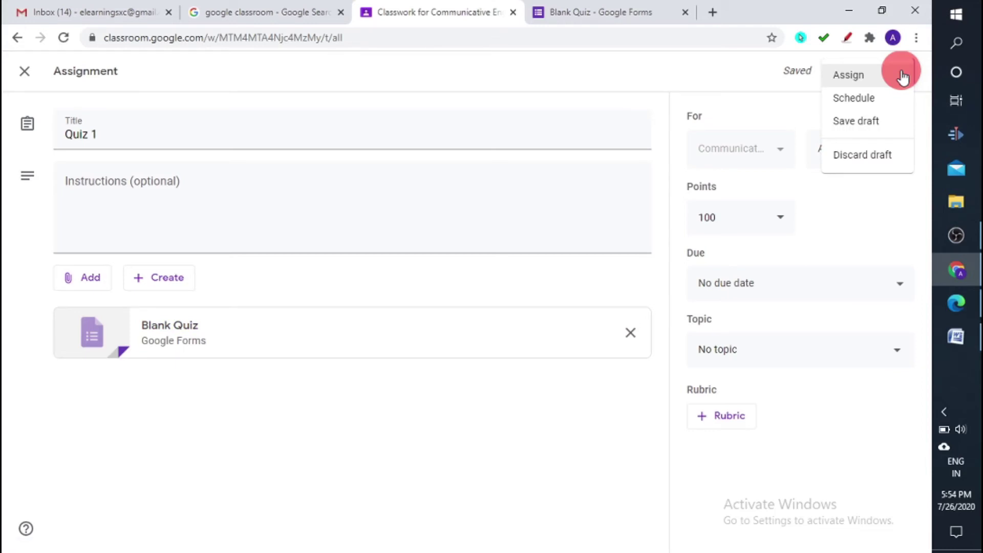
left_click(877, 105)
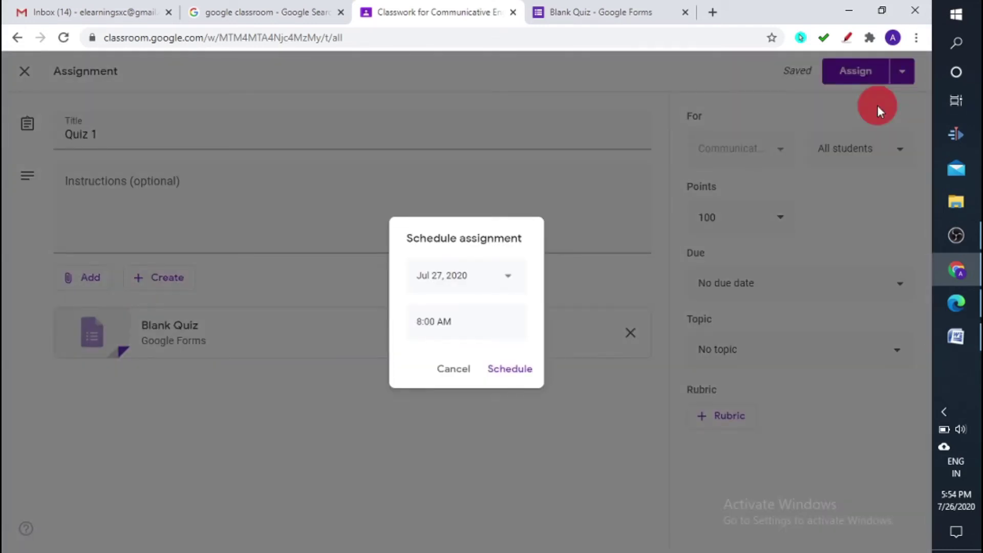
left_click(469, 285)
left_click(464, 331)
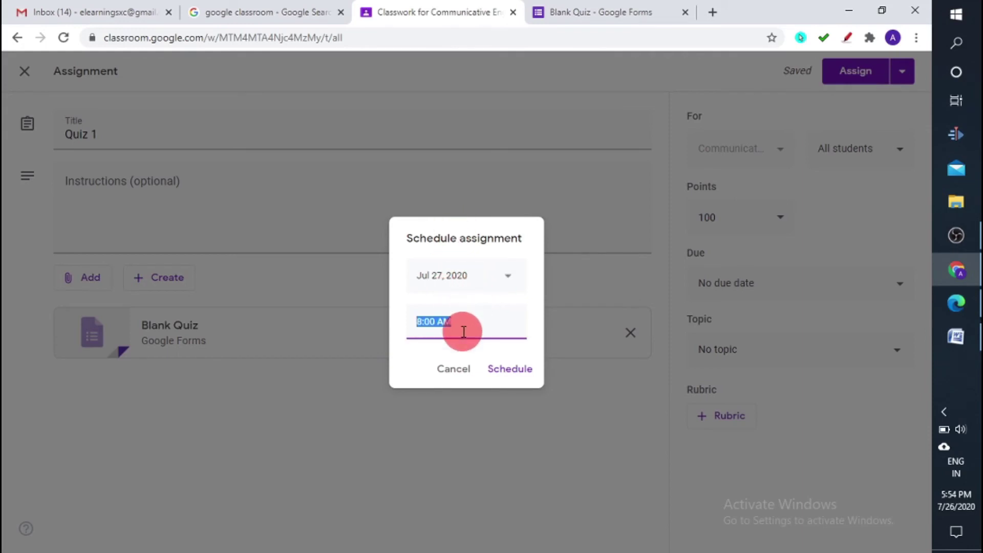
key("BackSpace")
type("10")
double_click(445, 327)
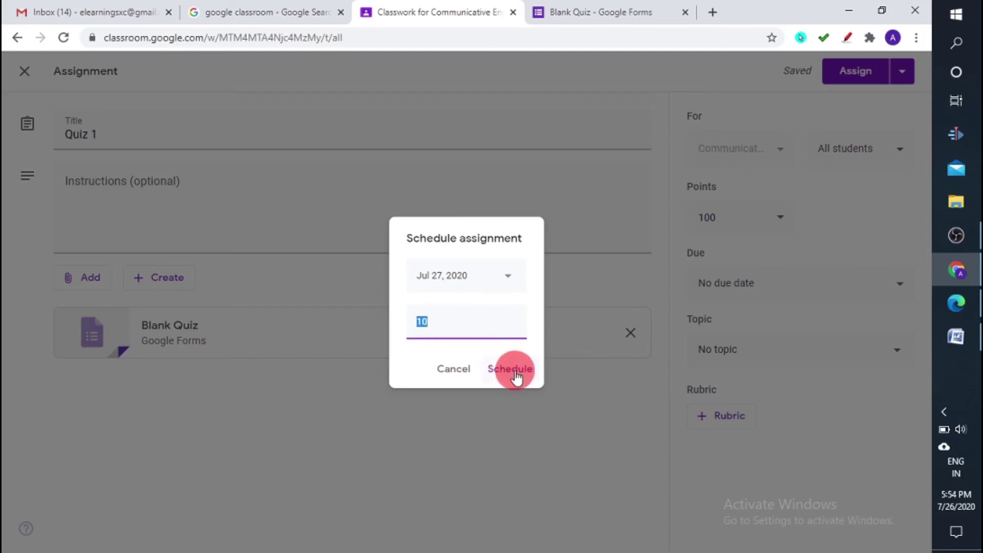
left_click(459, 330)
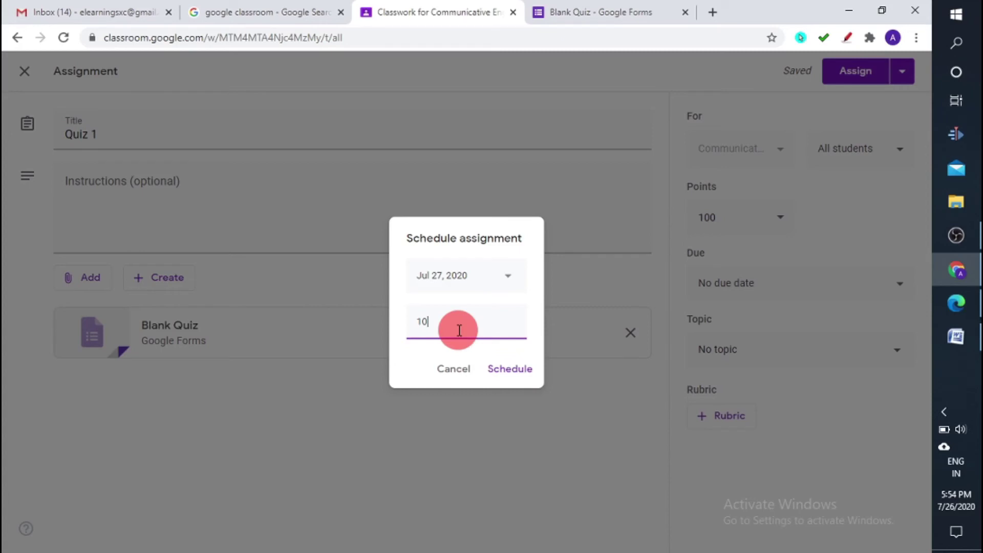
type(":00")
left_click(510, 371)
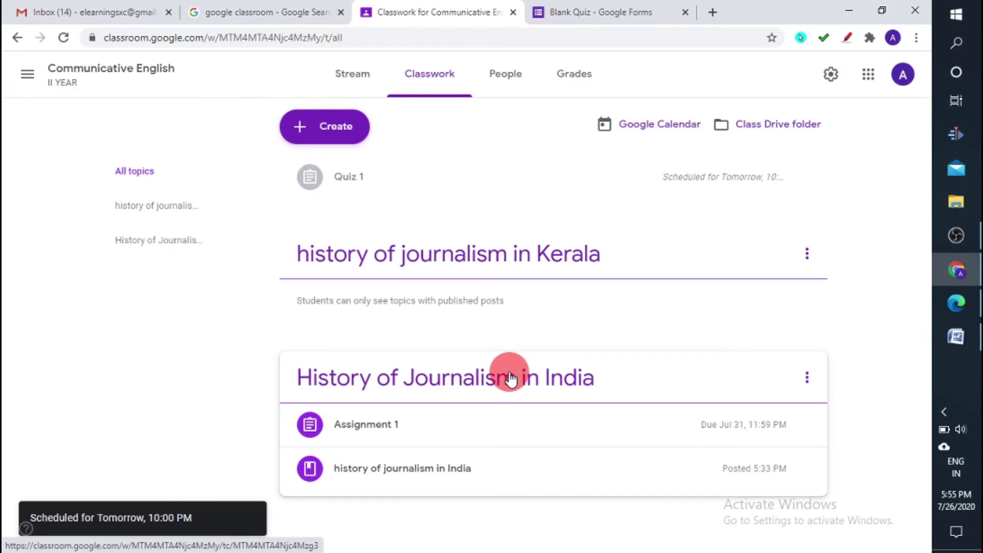
Step: Open the scheduled Quiz 1 assignment for editing, review its details, and submit its schedule again
left_click(731, 188)
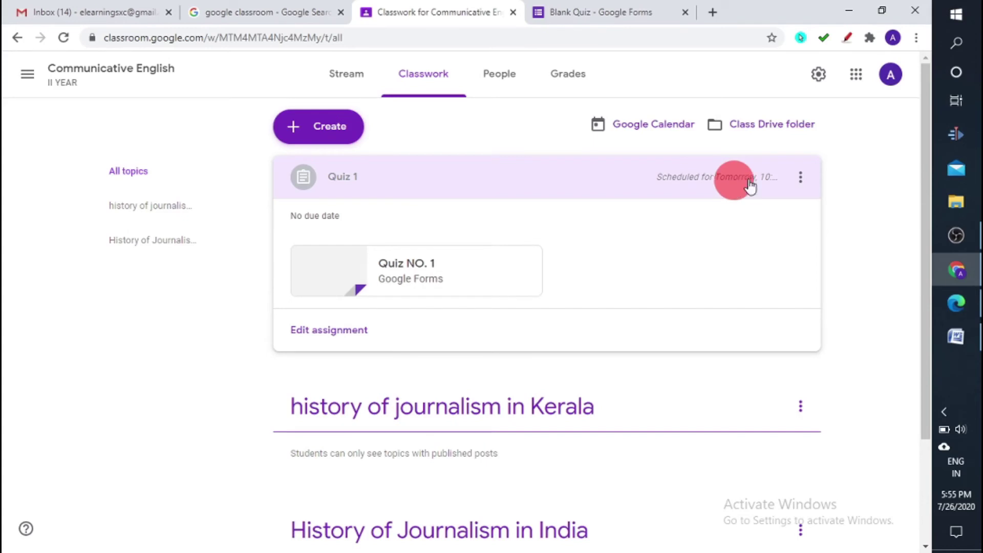
left_click(797, 181)
left_click(785, 206)
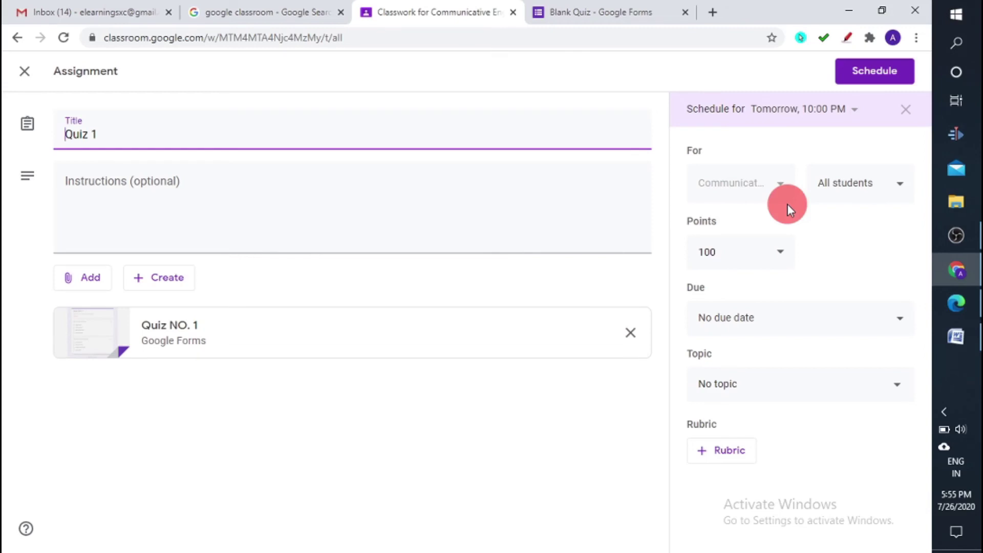
left_click(887, 78)
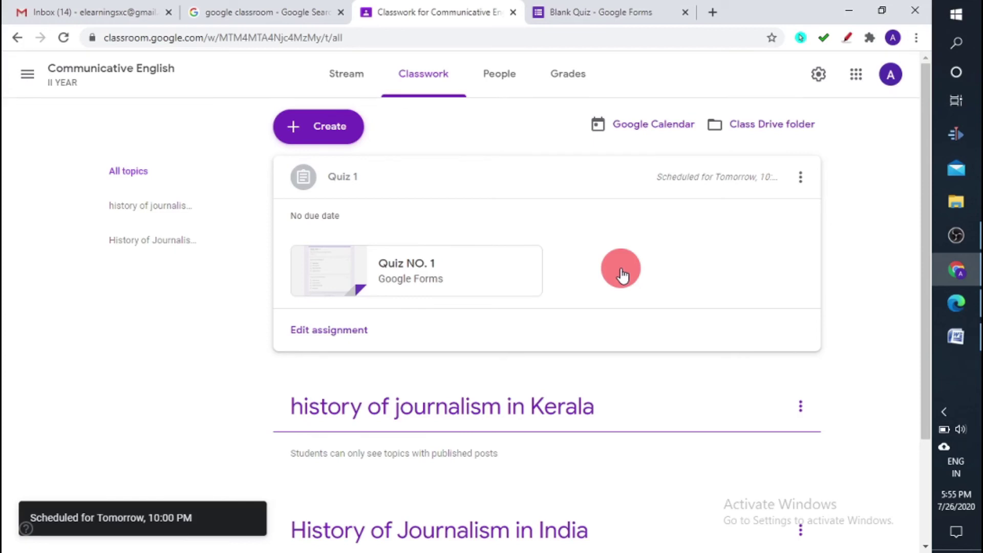
Step: View the attached Quiz NO. 1 form as respondents see it, and return to the form's editor
left_click(399, 272)
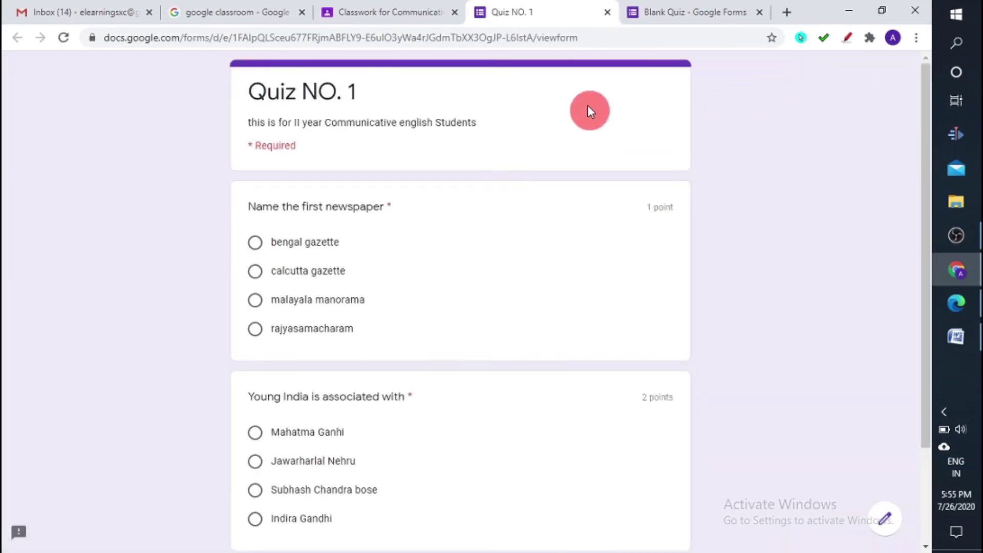
left_click(716, 7)
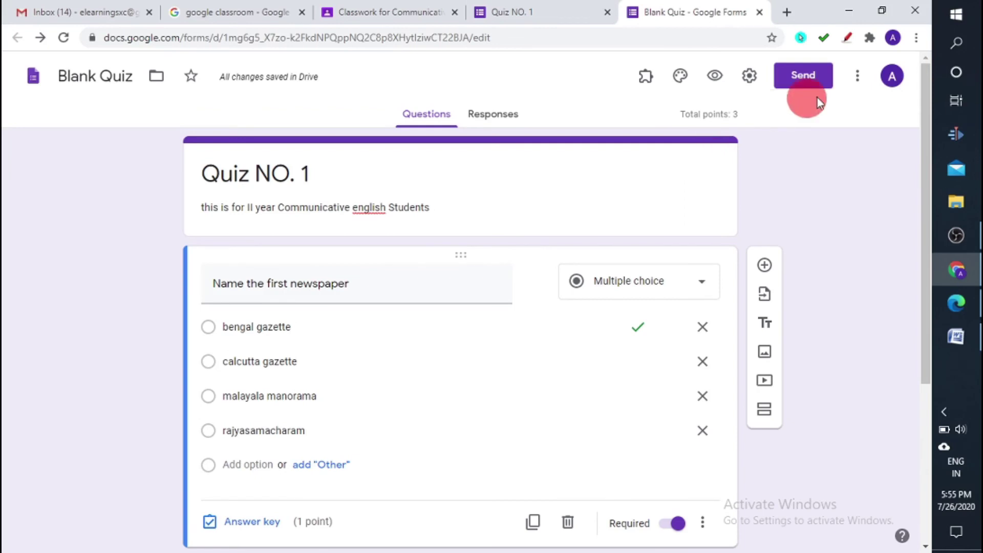
left_click(860, 78)
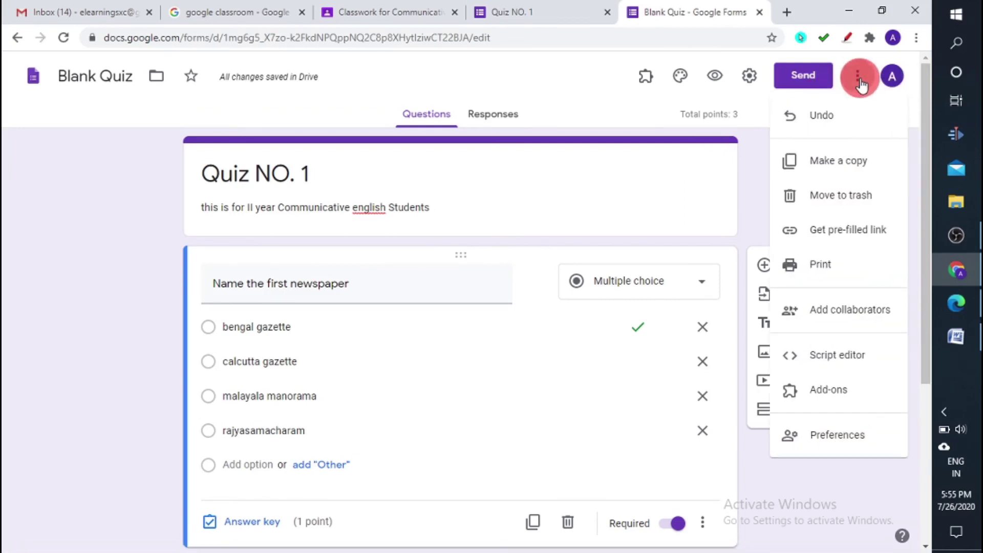
left_click(819, 77)
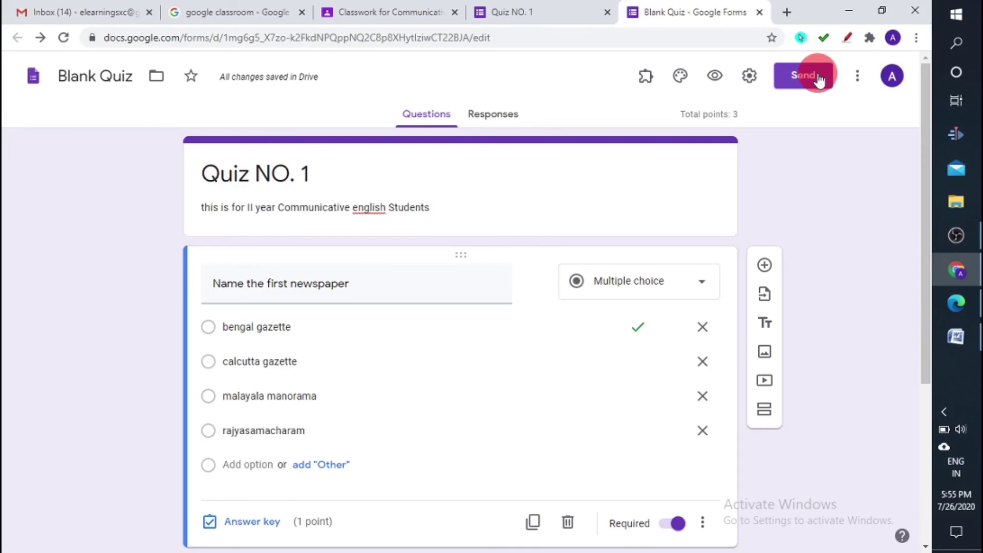
Step: In the form's general settings, enable collecting email addresses and limit respondents to 1 response
left_click(752, 79)
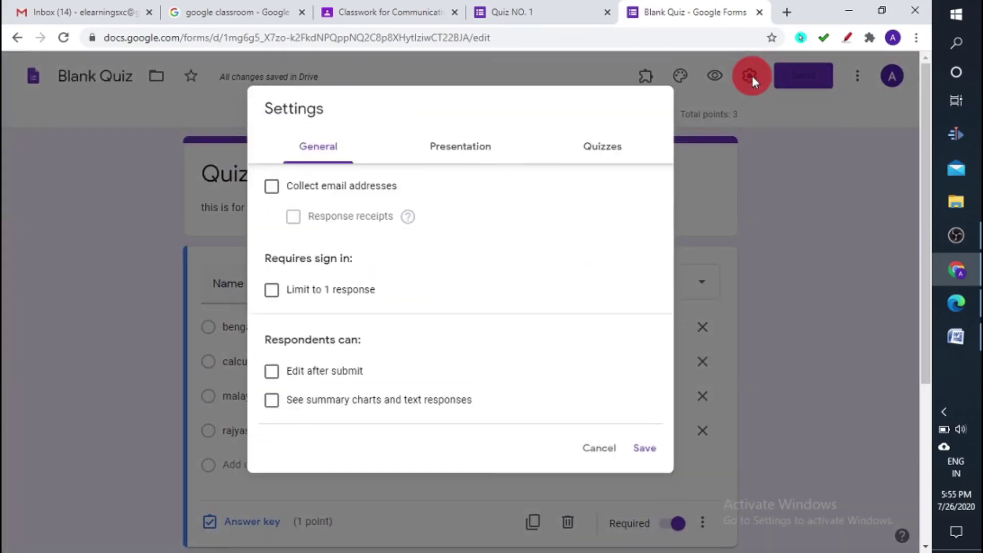
left_click(272, 186)
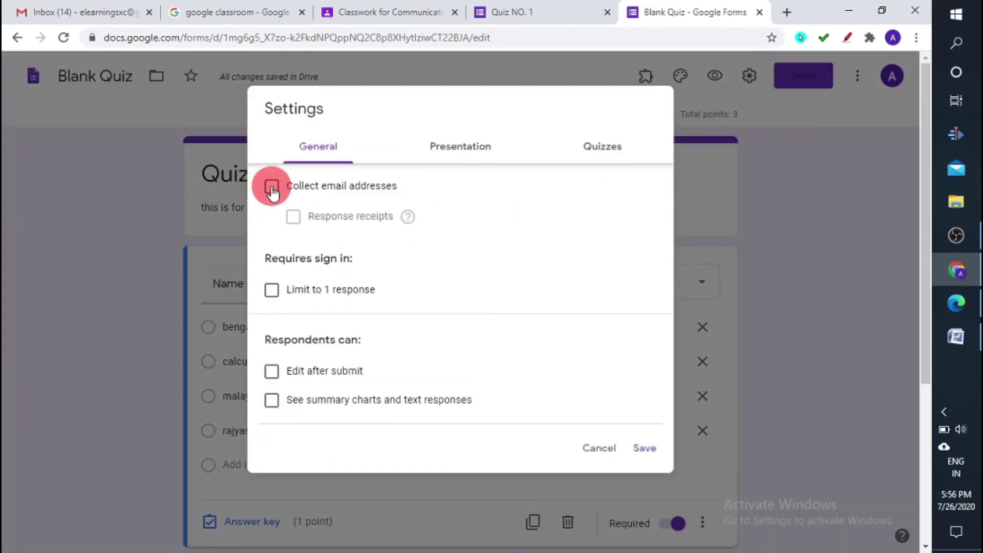
left_click(271, 290)
Step: Review the presentation settings, set quiz grades to release immediately after each submission, and save the form settings
left_click(476, 152)
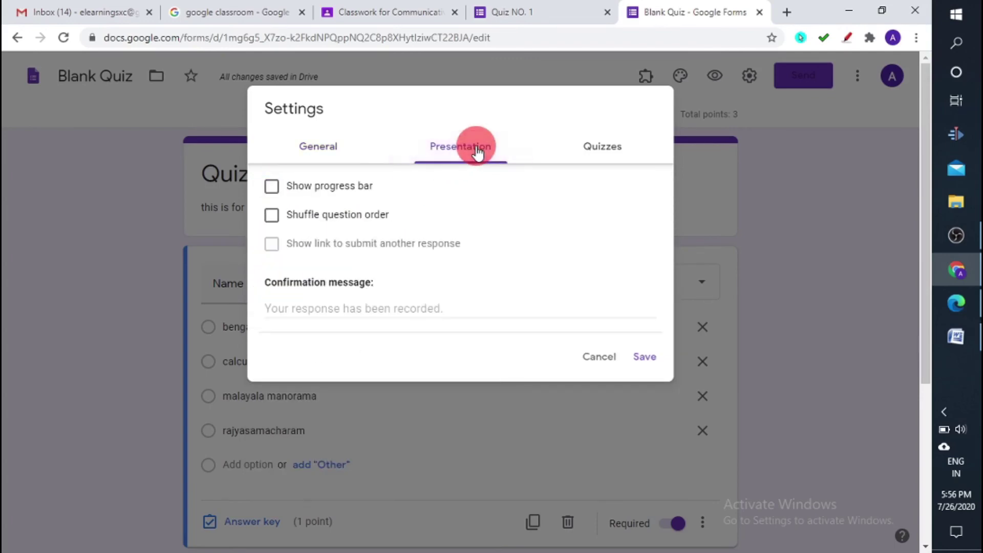
left_click(605, 145)
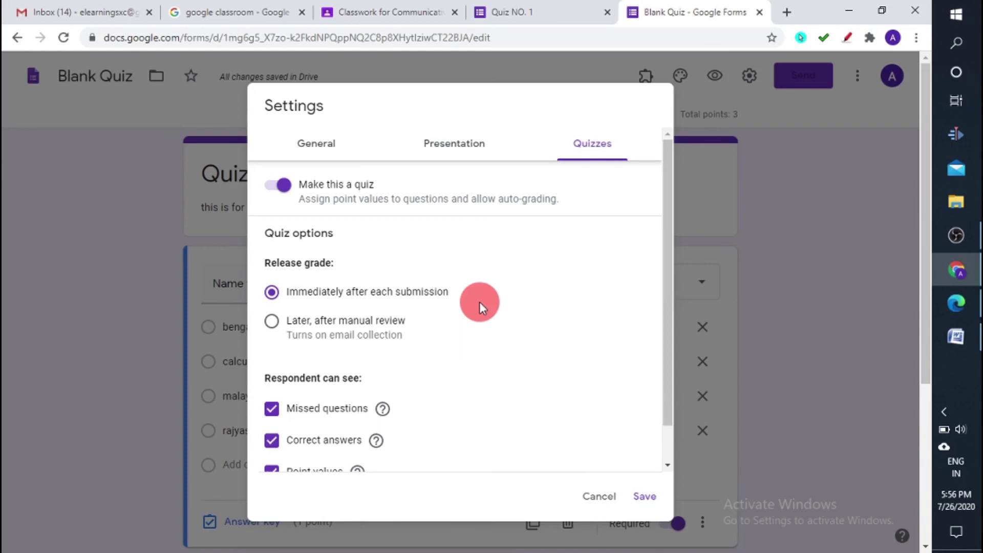
left_click(273, 322)
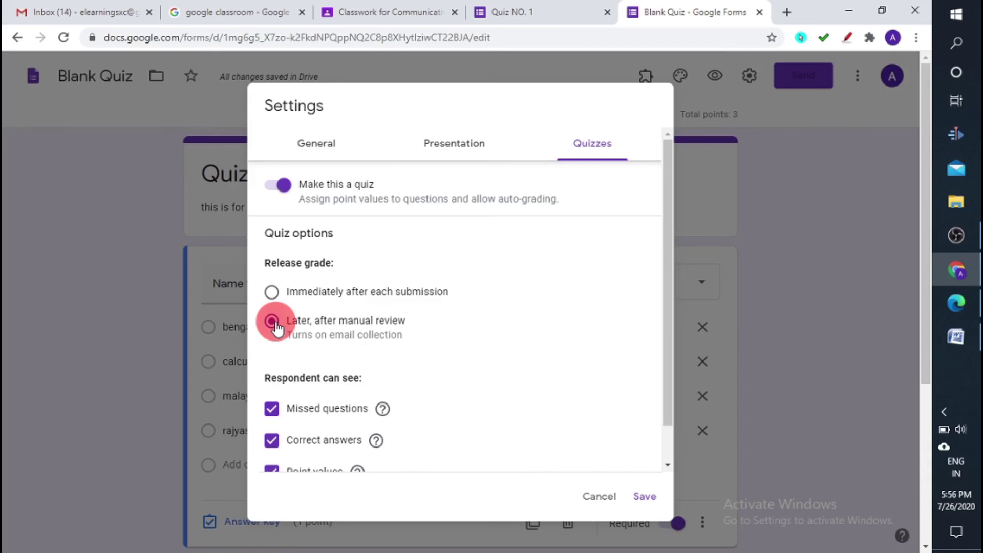
left_click(272, 293)
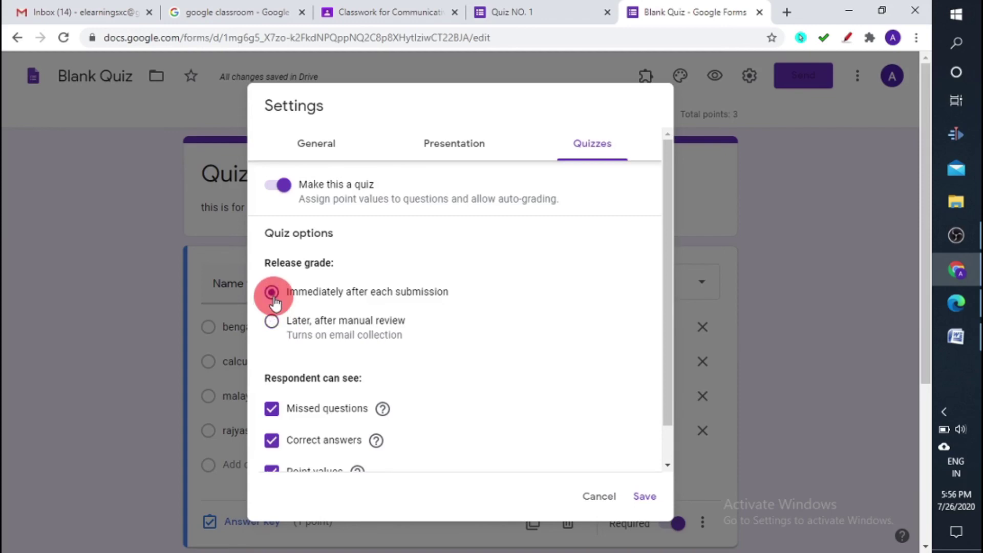
left_click(647, 499)
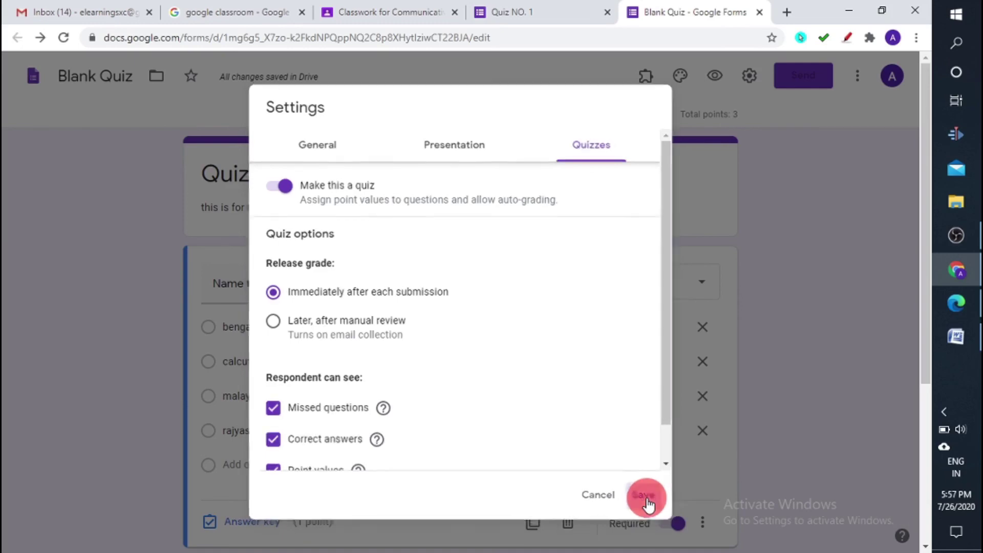